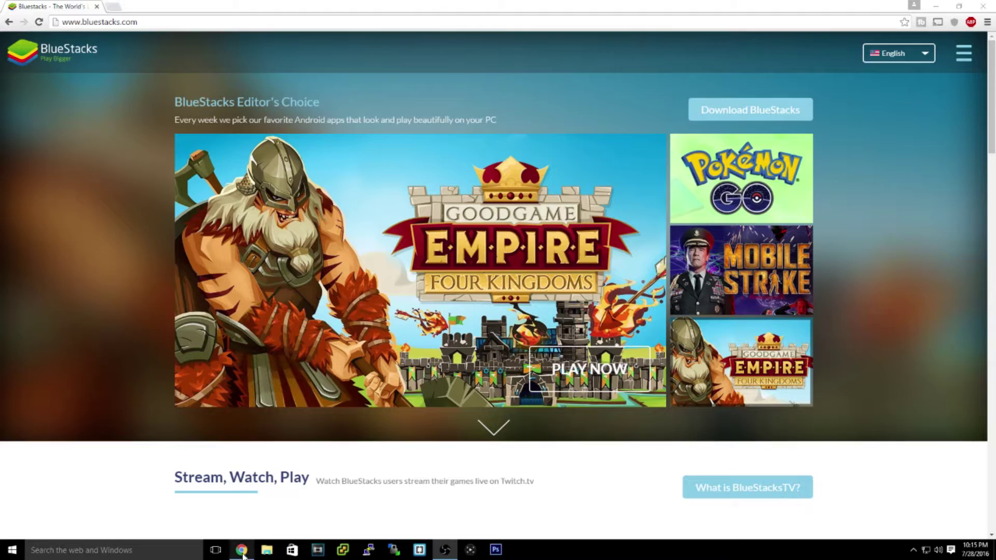
Browse the BlueStacks homepage app listings in Chrome, then download the 268 MB BlueStacks installer
mouse_move(241, 550)
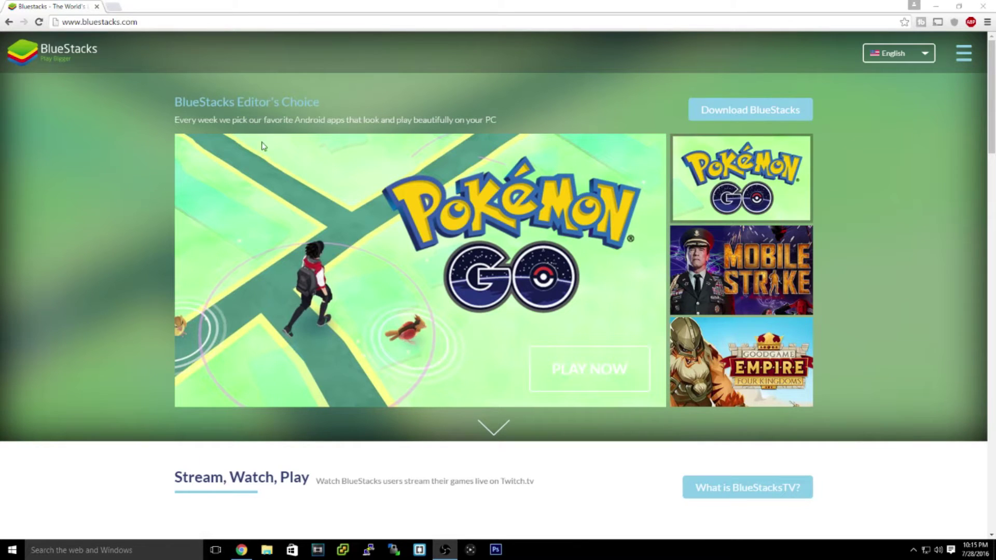
click(157, 25)
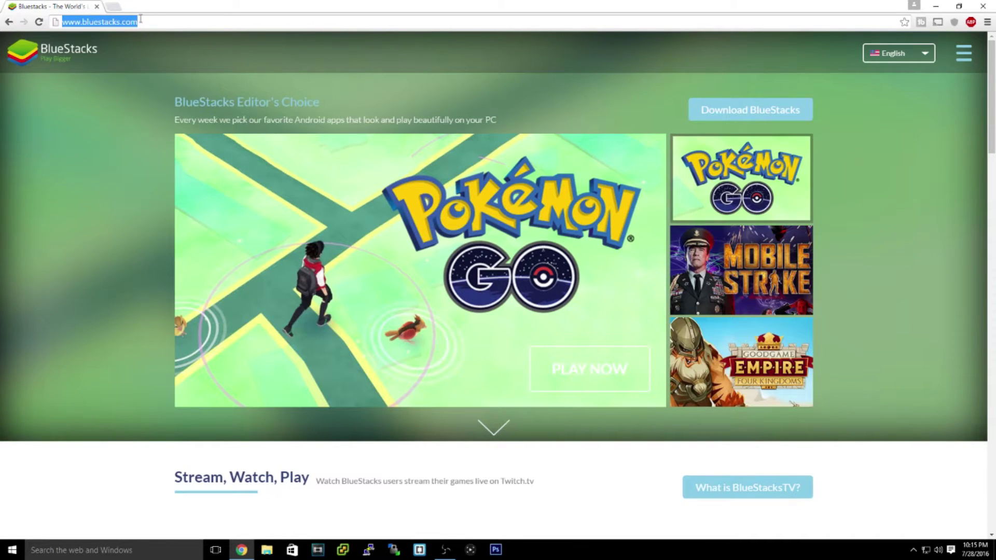
click(100, 149)
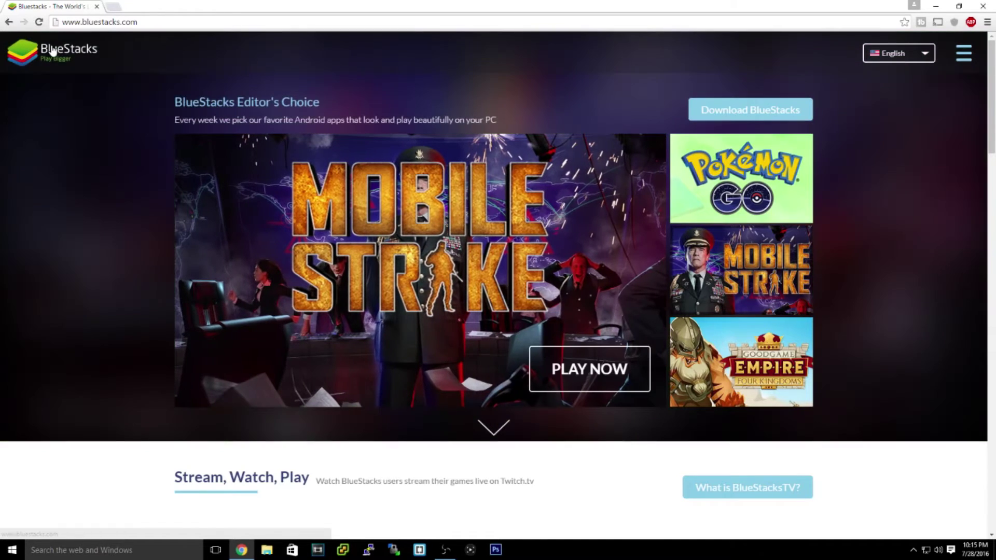
scroll(628, 197, down, 5)
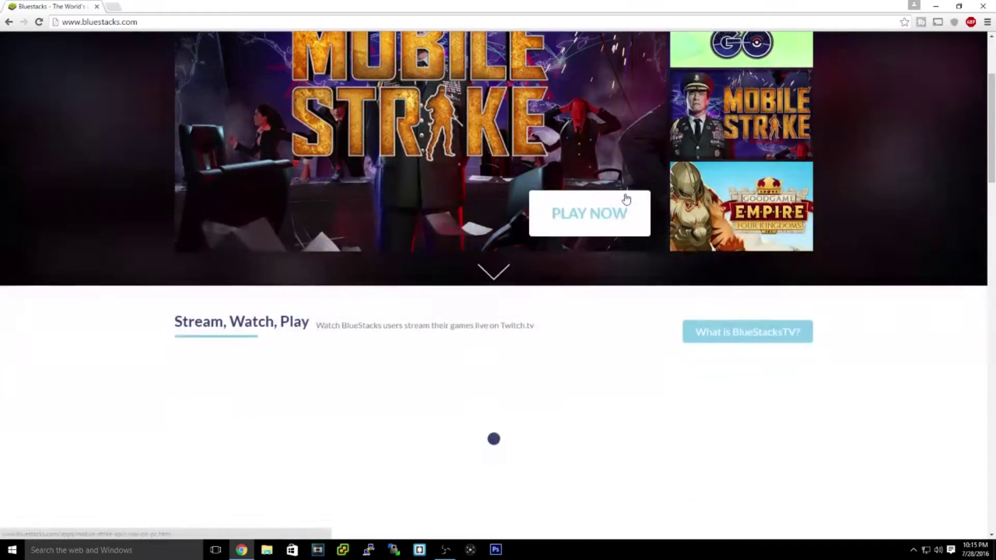
scroll(629, 196, down, 12)
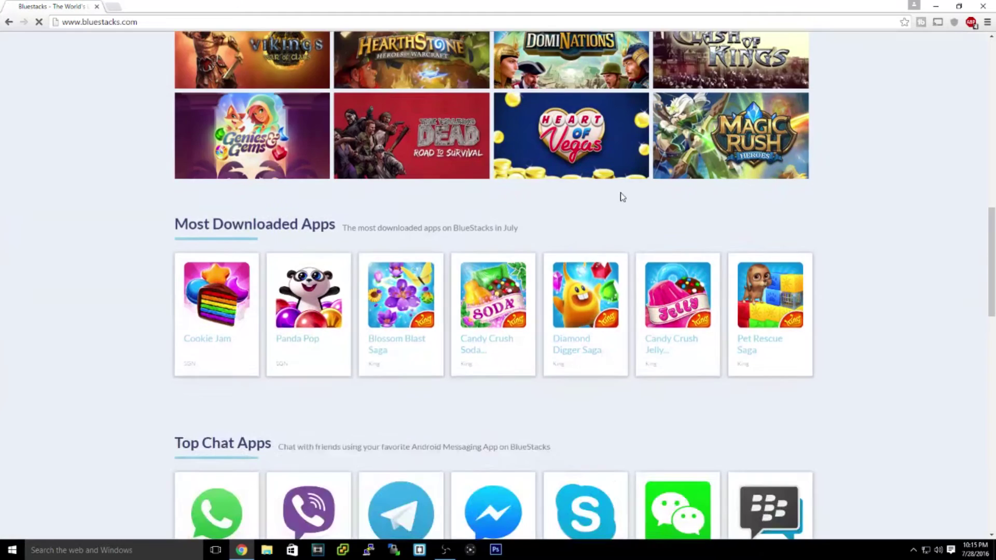
scroll(563, 206, down, 3)
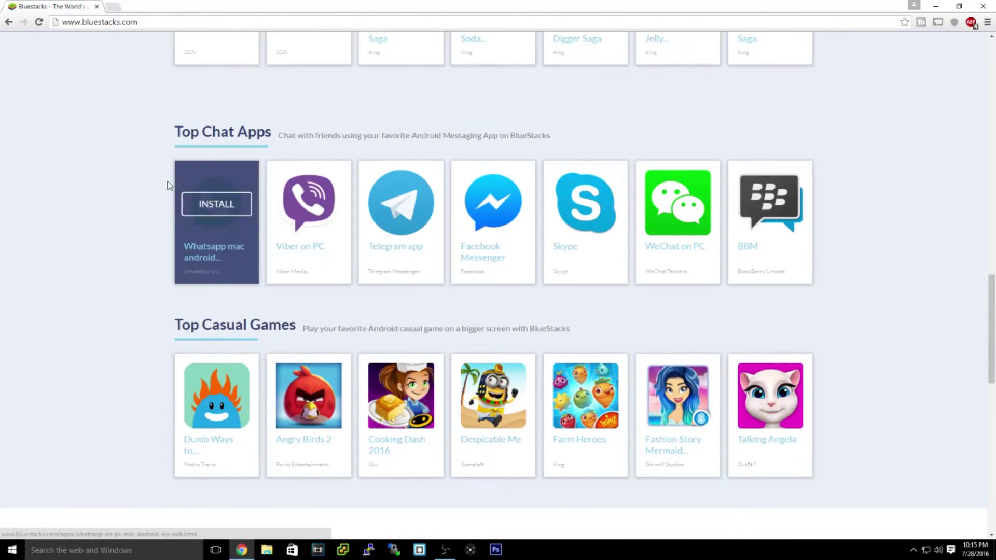
scroll(617, 234, down, 3)
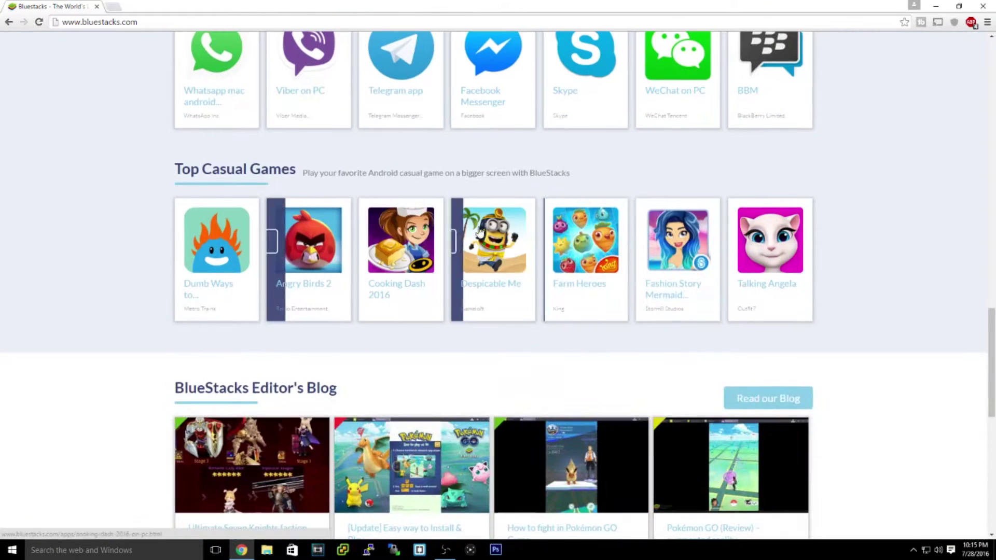
scroll(233, 196, down, 3)
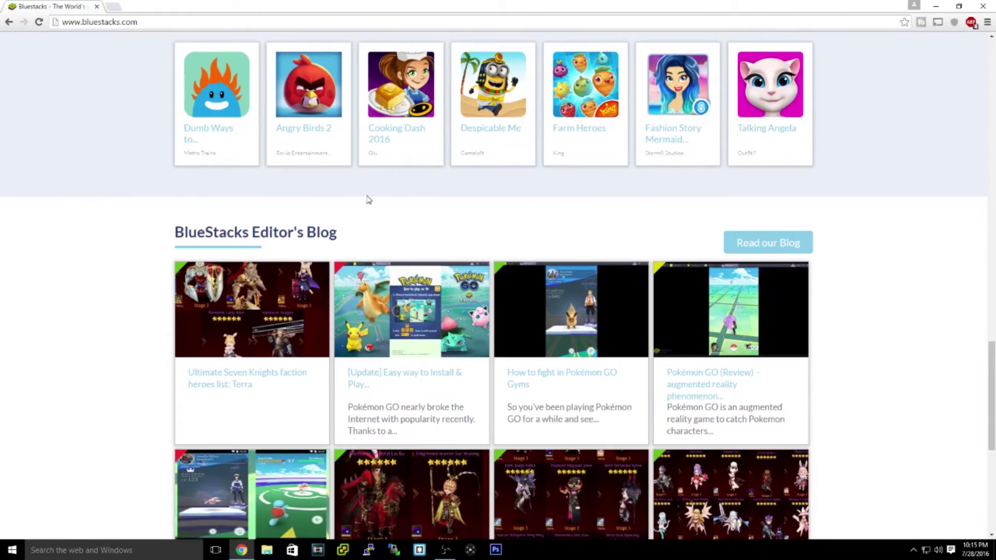
scroll(370, 190, up, 20)
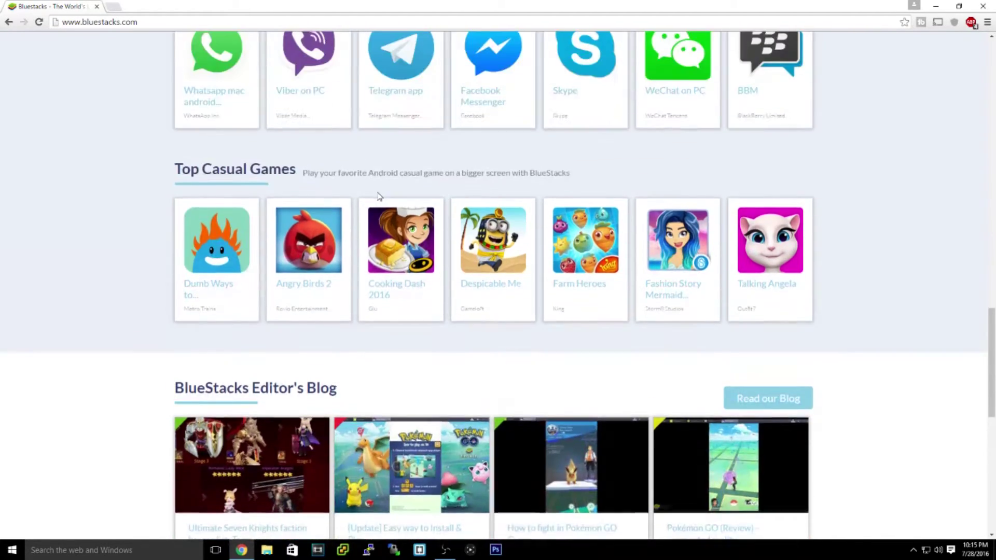
scroll(378, 196, up, 6)
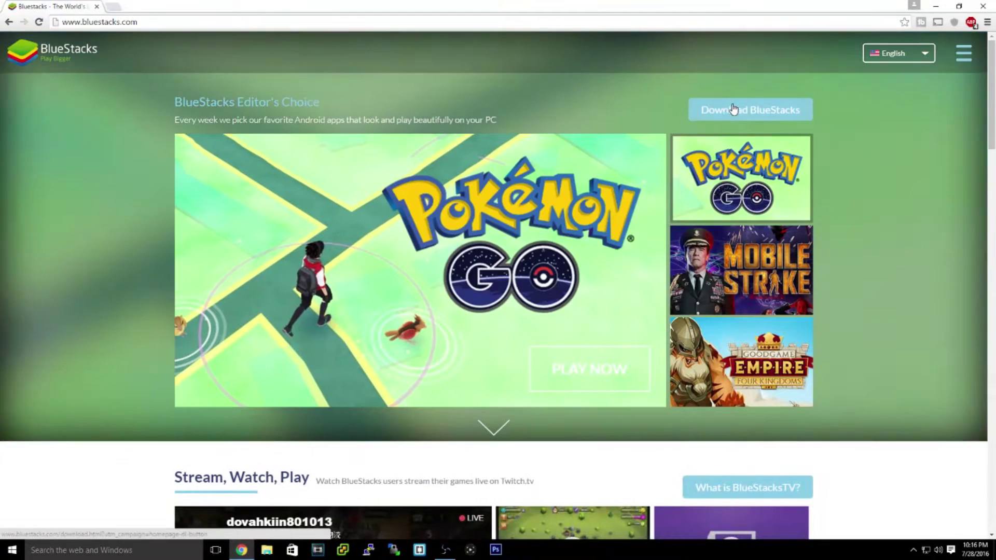
click(724, 113)
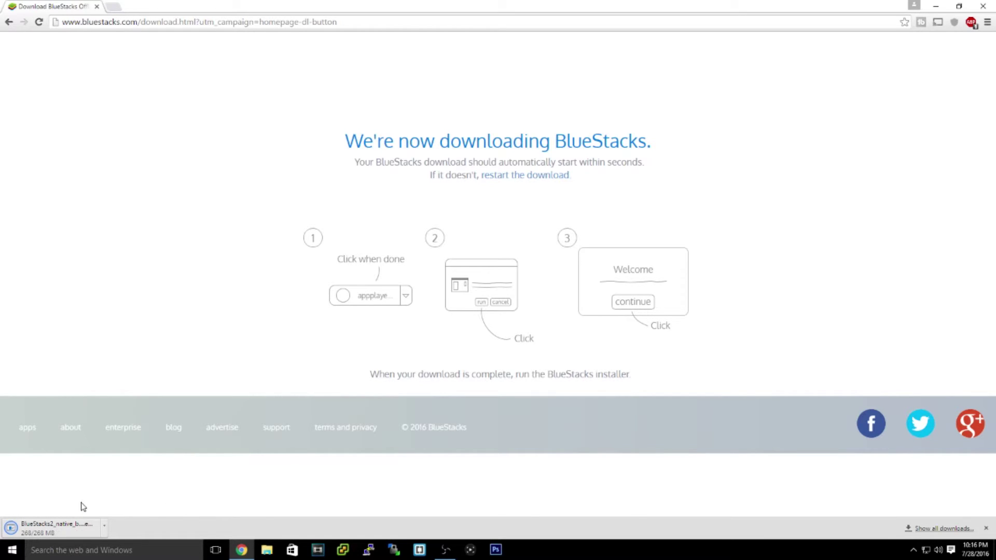
Run the downloaded BlueStacks installer, then cancel its extraction and confirm with Yes
click(47, 528)
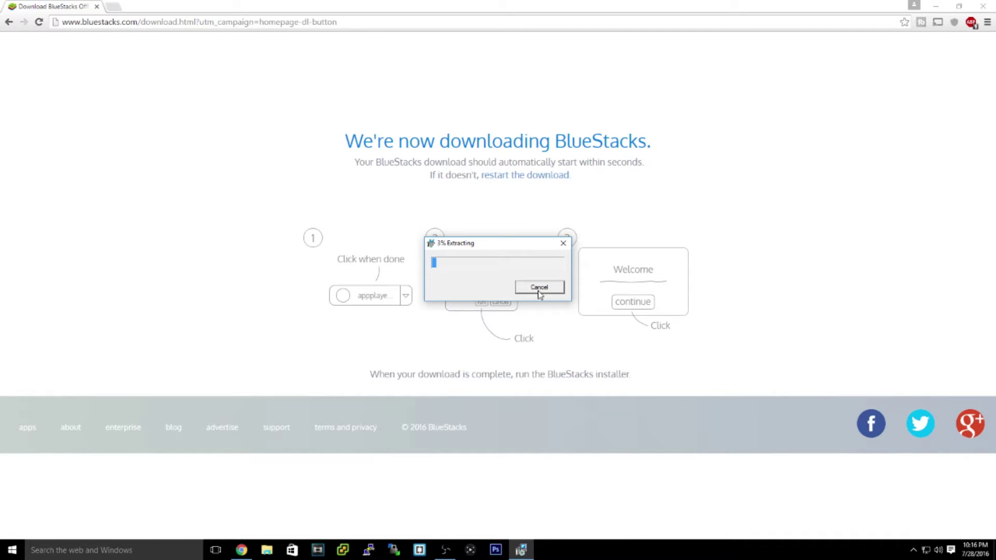
drag(490, 247, 416, 154)
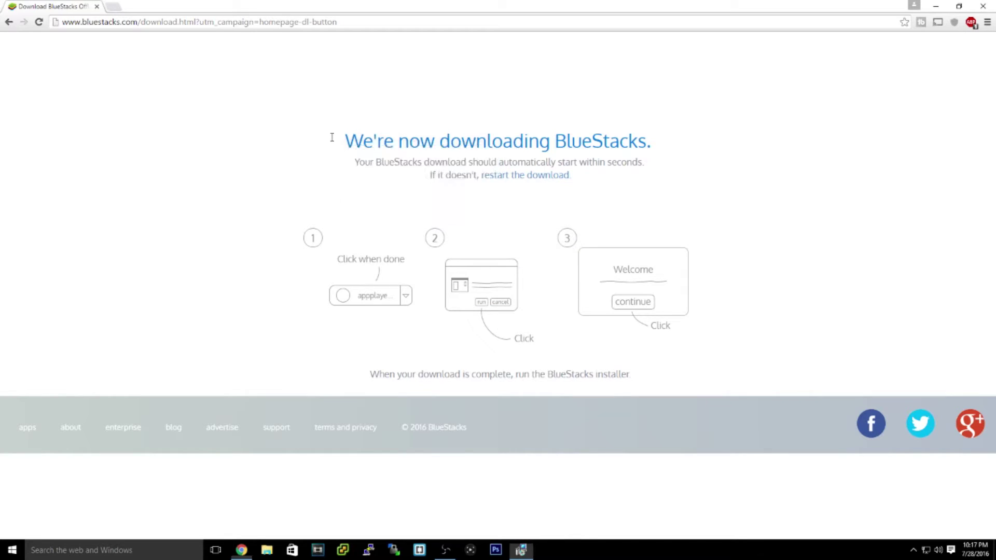
drag(332, 137, 530, 315)
click(522, 547)
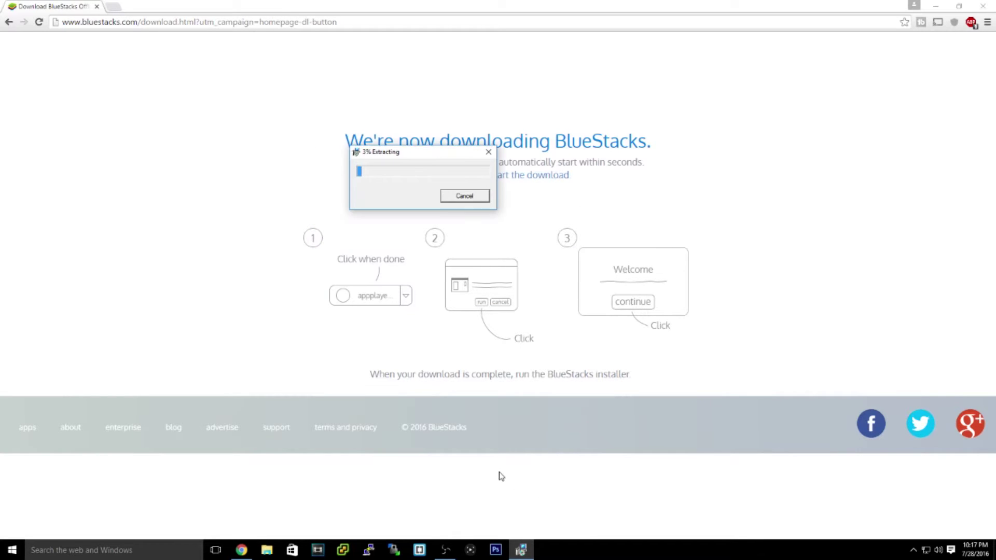
click(466, 197)
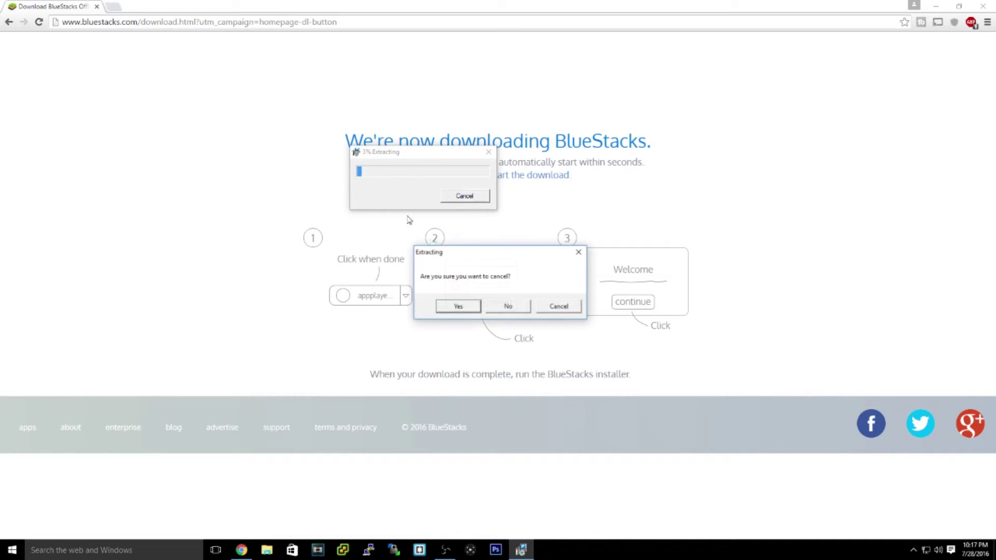
click(464, 307)
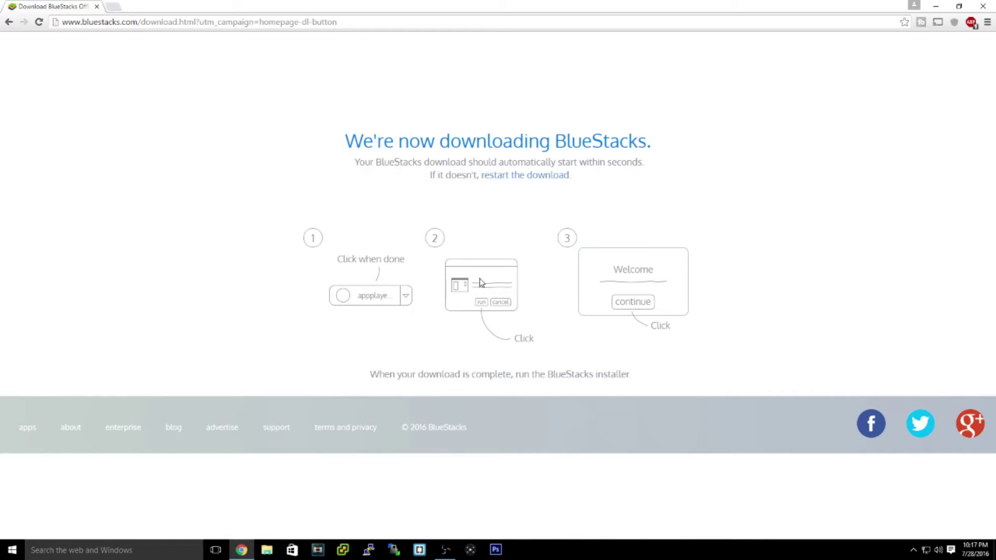
Launch BlueStacks from Windows search ('blue'), close the BlueStacks TV panel and maximize the window
click(129, 554)
text(blue)
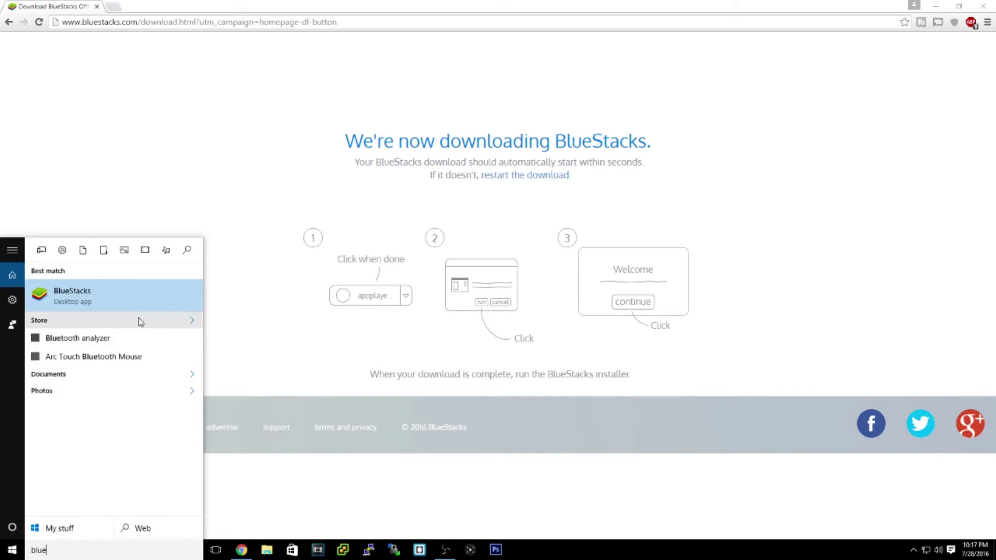
click(140, 300)
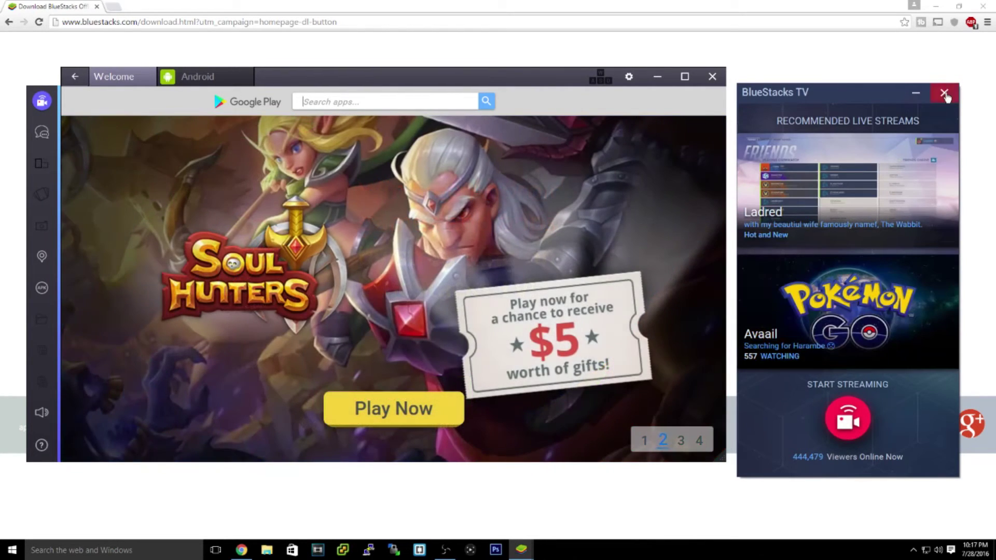
click(944, 92)
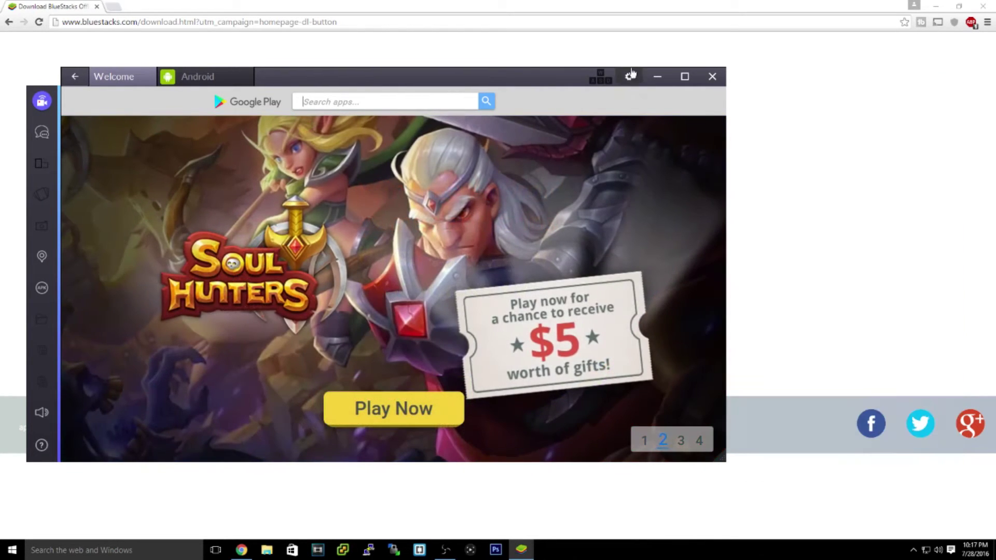
click(685, 76)
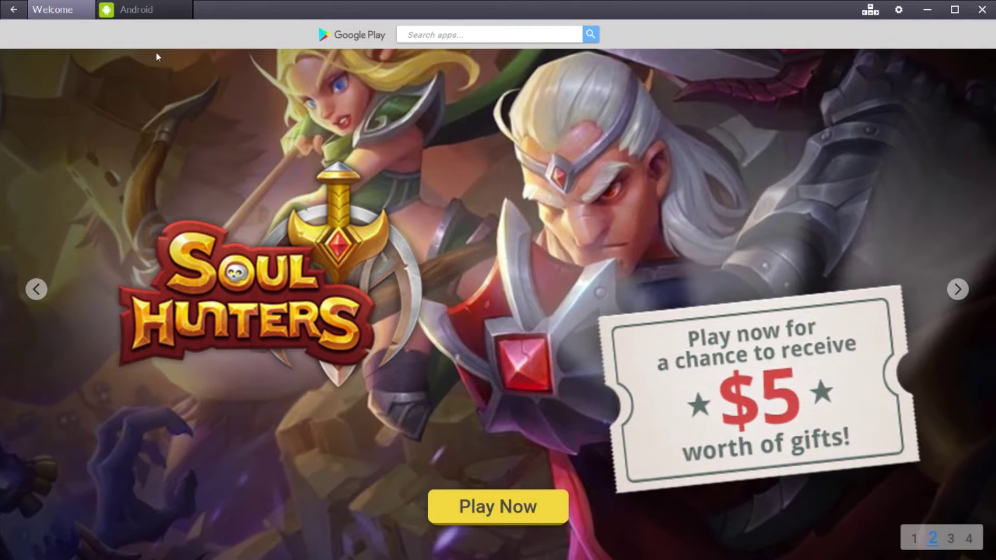
Switch to the Android tab to show Recently Played apps like Pokémon GO and FakeGPS Free
click(137, 10)
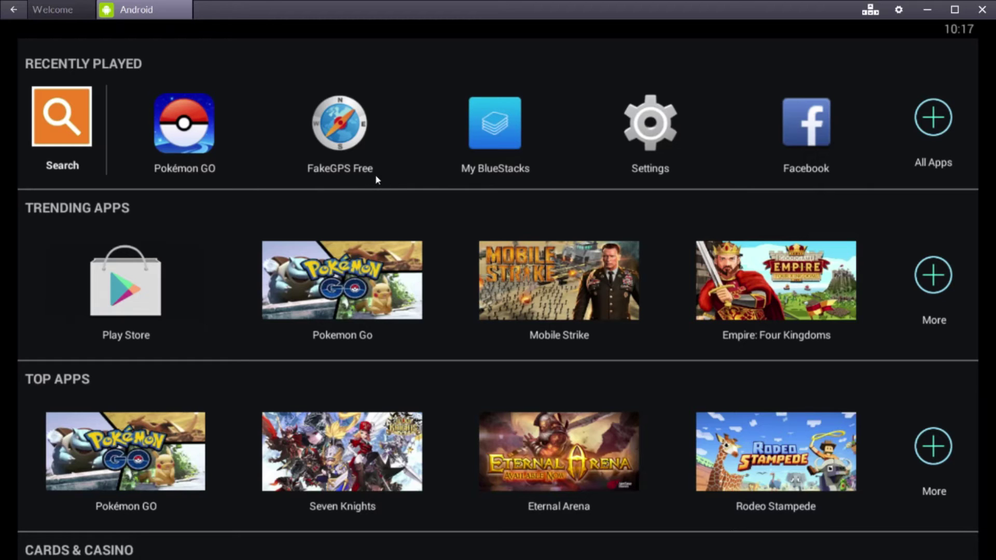
Launch FakeGPS Free, dismiss the rating prompt, and zoom the map out to world scale
click(343, 123)
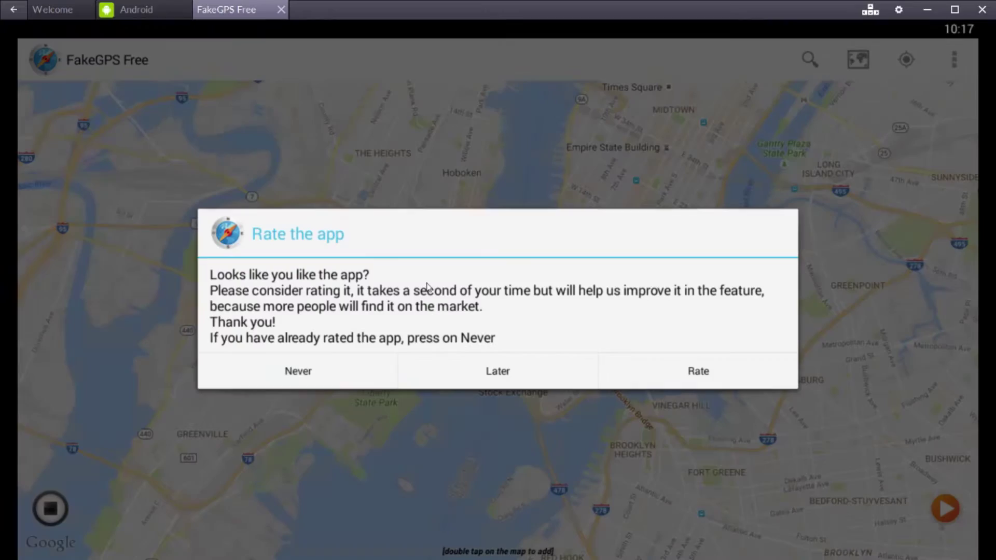
click(374, 385)
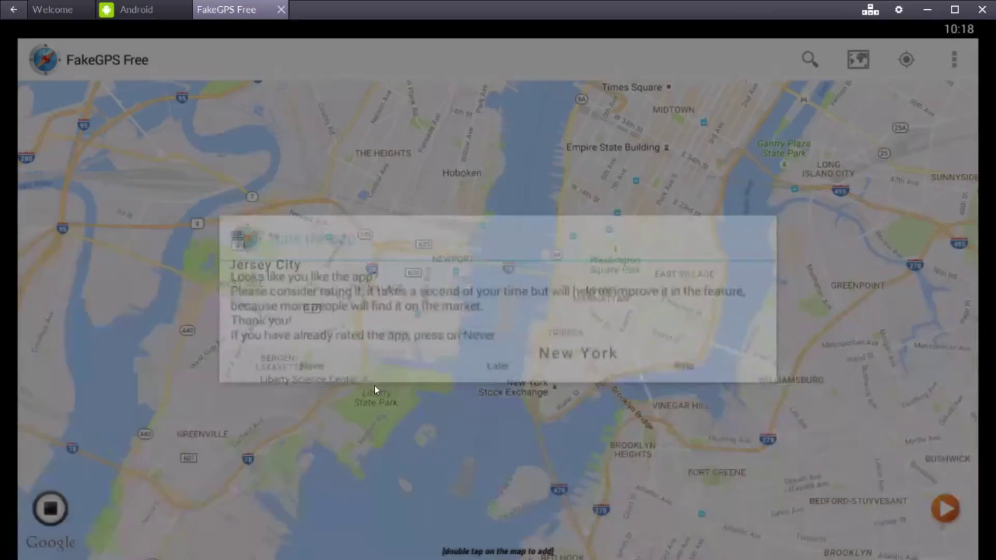
mouse_move(660, 303)
mouse_down()
mouse_move(517, 298)
mouse_move(383, 372)
mouse_move(193, 401)
mouse_move(450, 353)
mouse_up()
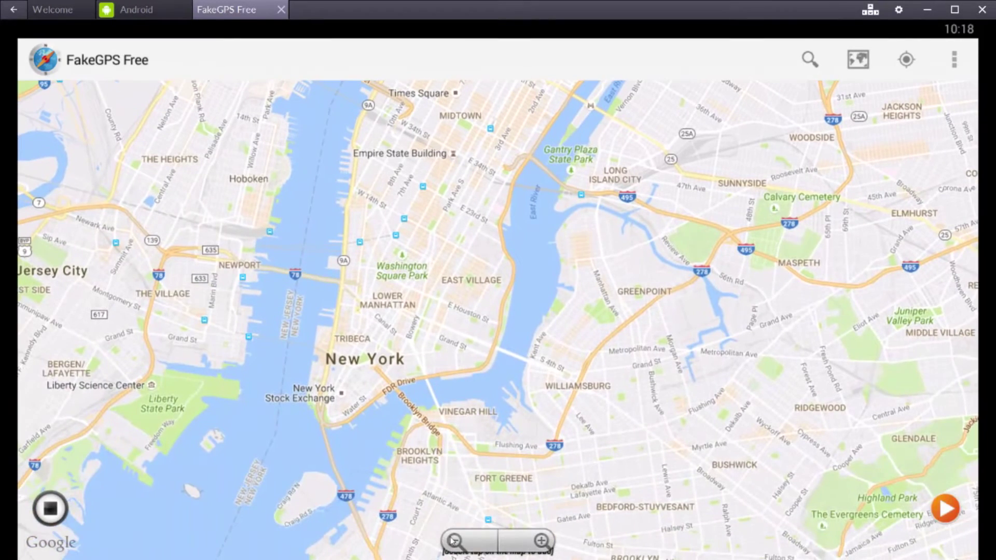
click(453, 541)
click(452, 541)
click(452, 541)
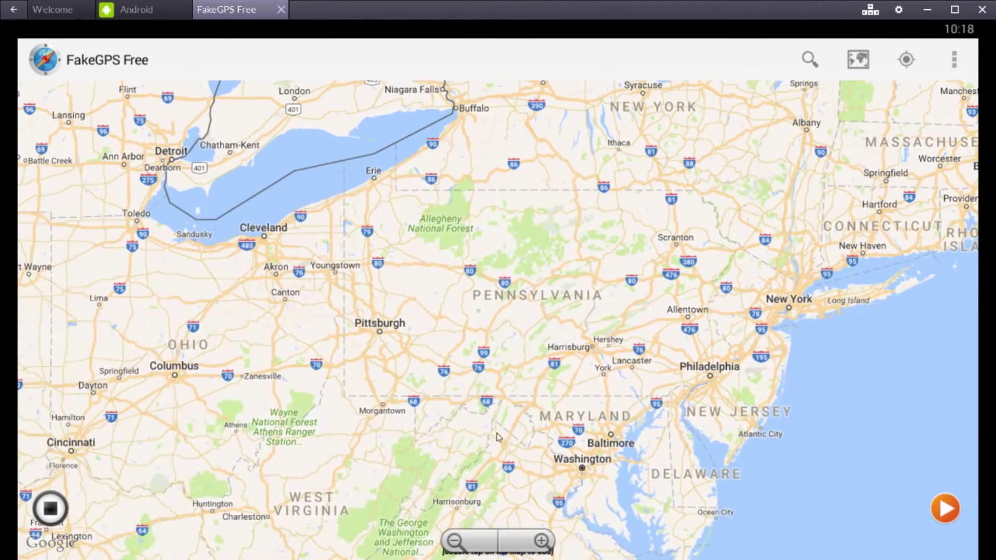
click(466, 540)
click(466, 541)
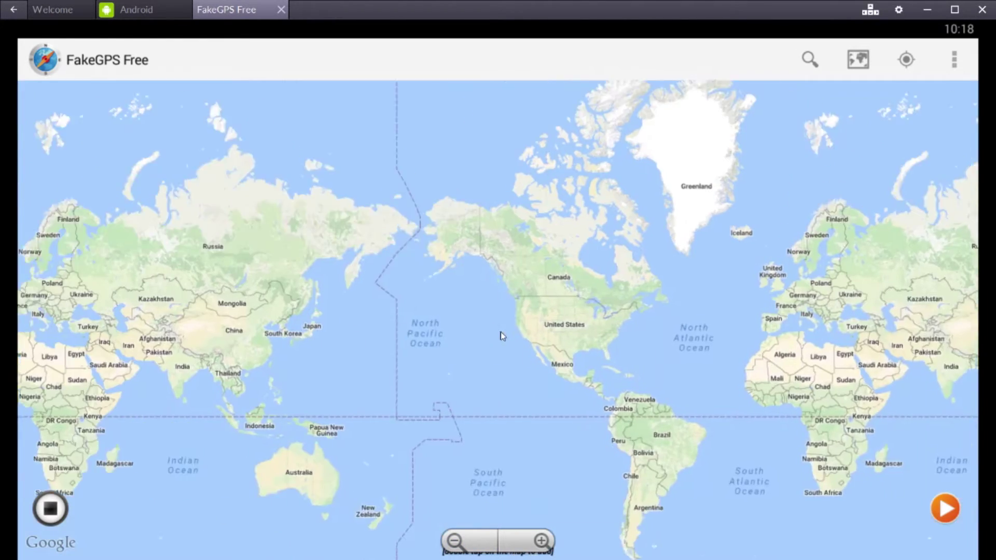
drag(503, 333, 369, 316)
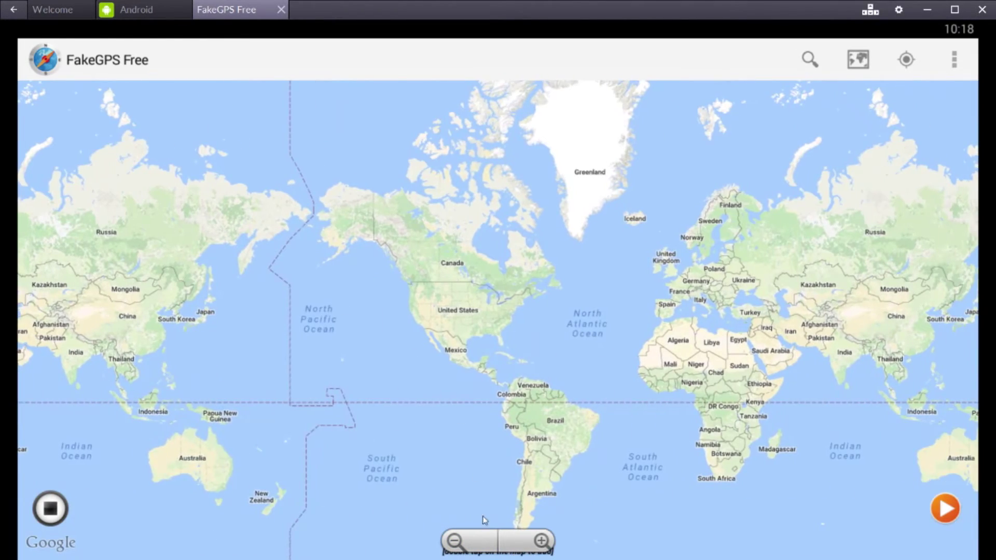
Zoom and pan the FakeGPS map across North America to center on New York City
click(541, 540)
click(541, 541)
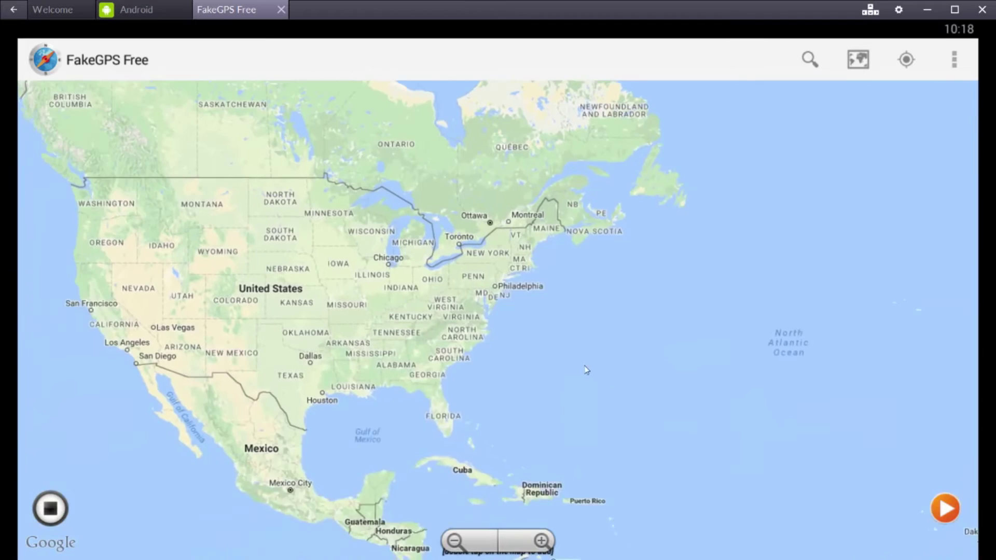
mouse_move(587, 370)
mouse_down()
mouse_move(658, 373)
mouse_move(748, 360)
mouse_up()
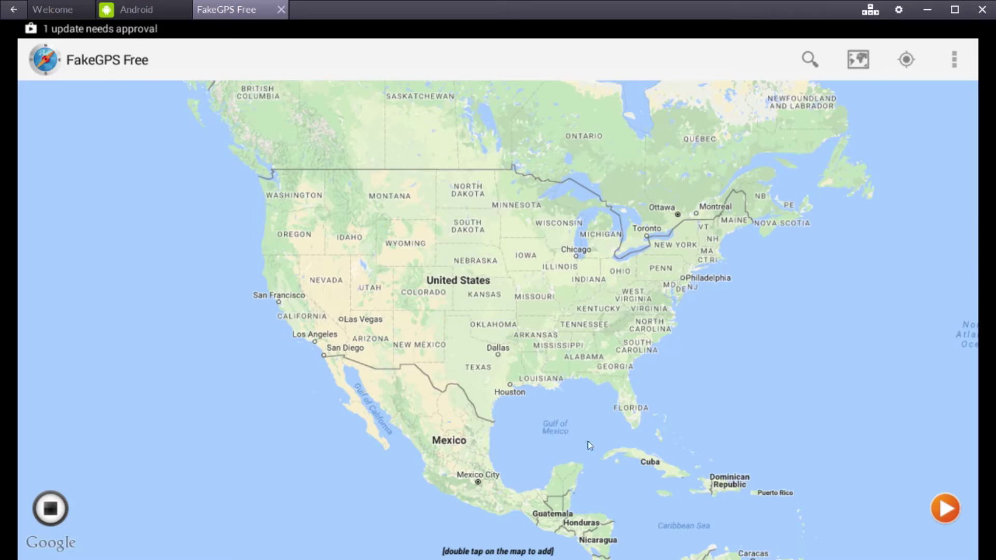
drag(571, 397, 445, 525)
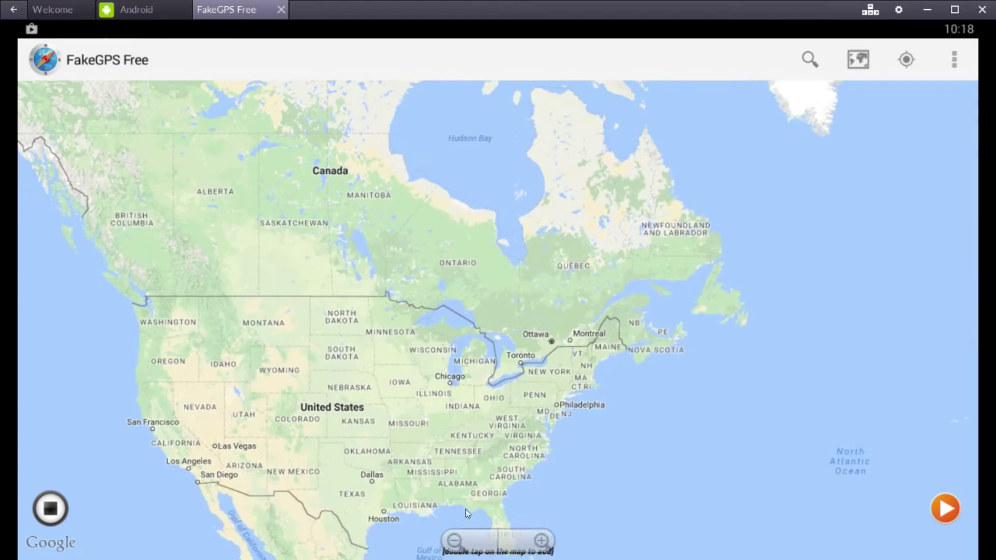
click(542, 541)
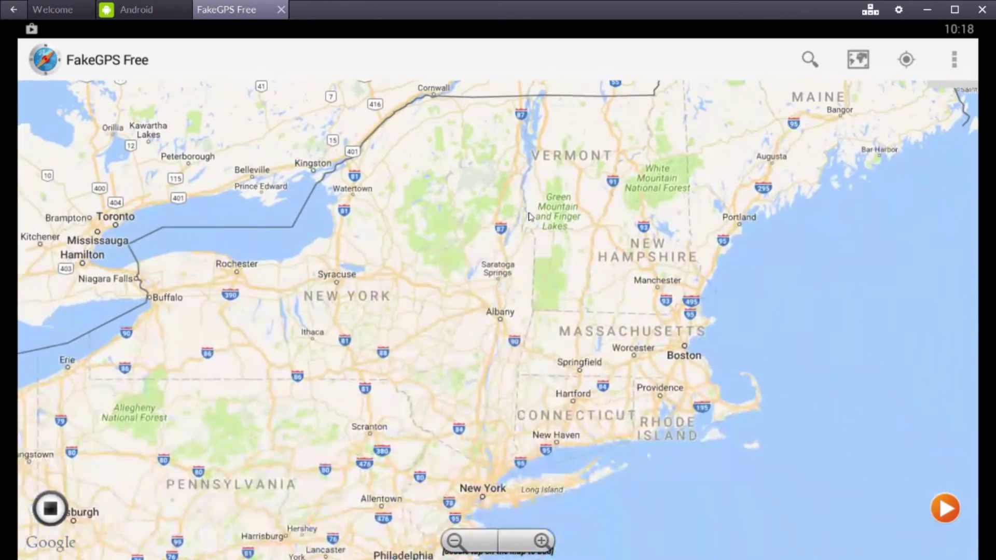
mouse_move(524, 498)
mouse_down()
mouse_move(462, 449)
mouse_move(379, 332)
mouse_move(490, 293)
mouse_move(613, 227)
mouse_move(602, 275)
mouse_move(545, 278)
mouse_up()
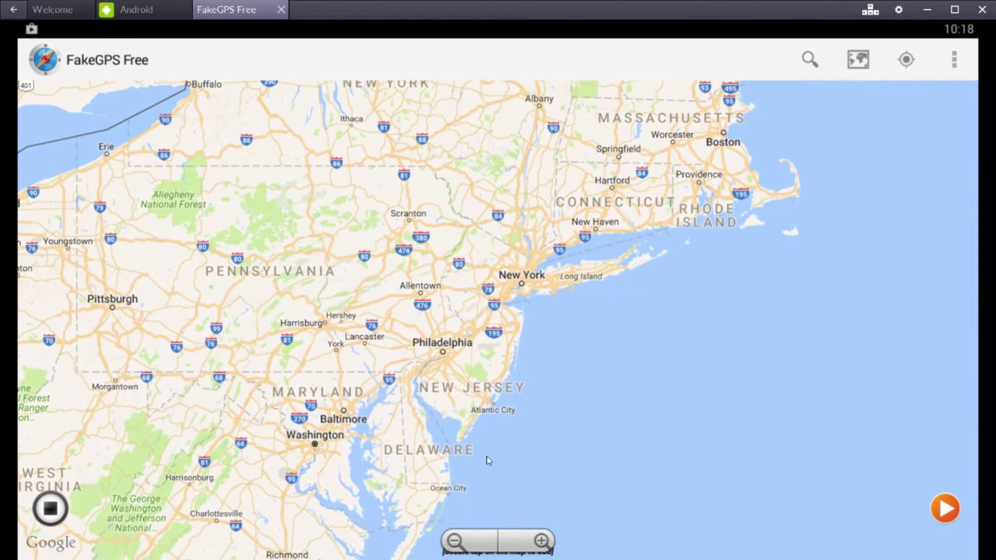
click(541, 542)
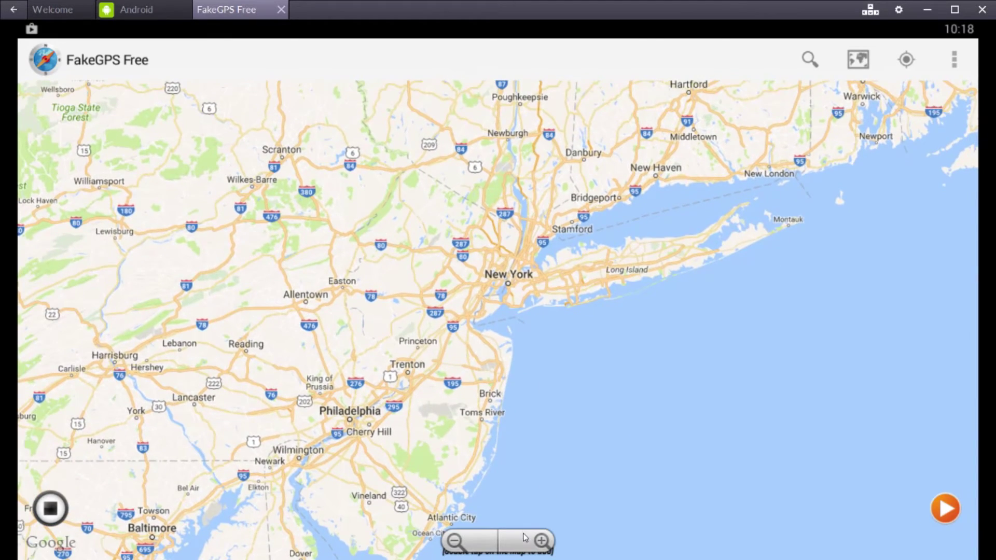
click(525, 538)
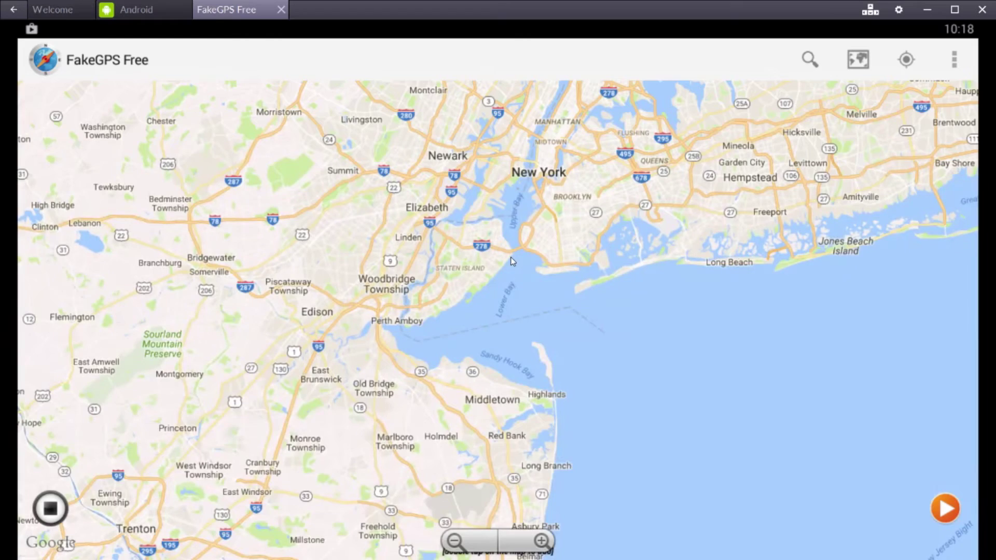
mouse_move(512, 261)
mouse_down()
mouse_move(474, 337)
mouse_move(492, 371)
mouse_move(452, 467)
mouse_up()
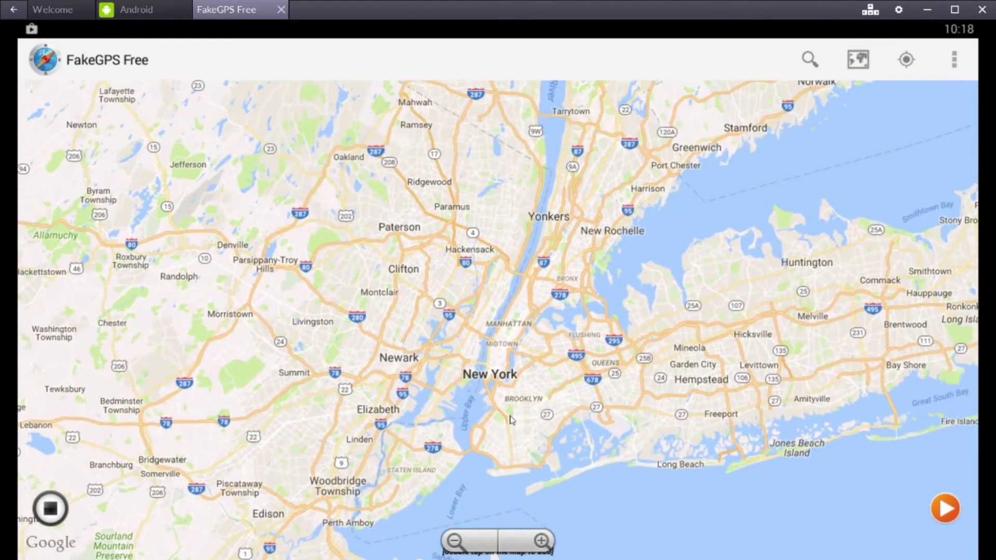
Zoom into Lower Manhattan and set the fake location at Steve Flanders Square
click(525, 542)
click(526, 542)
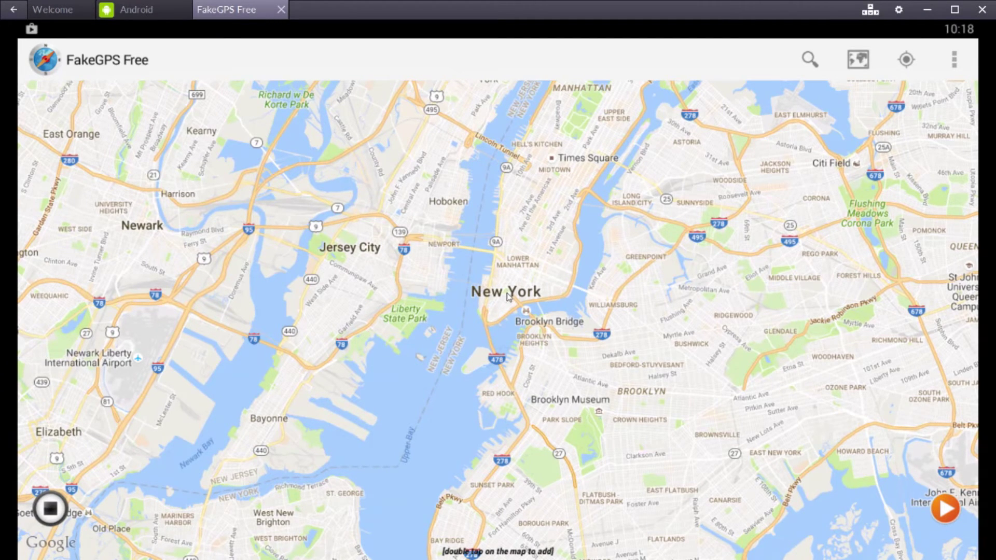
double_click(507, 297)
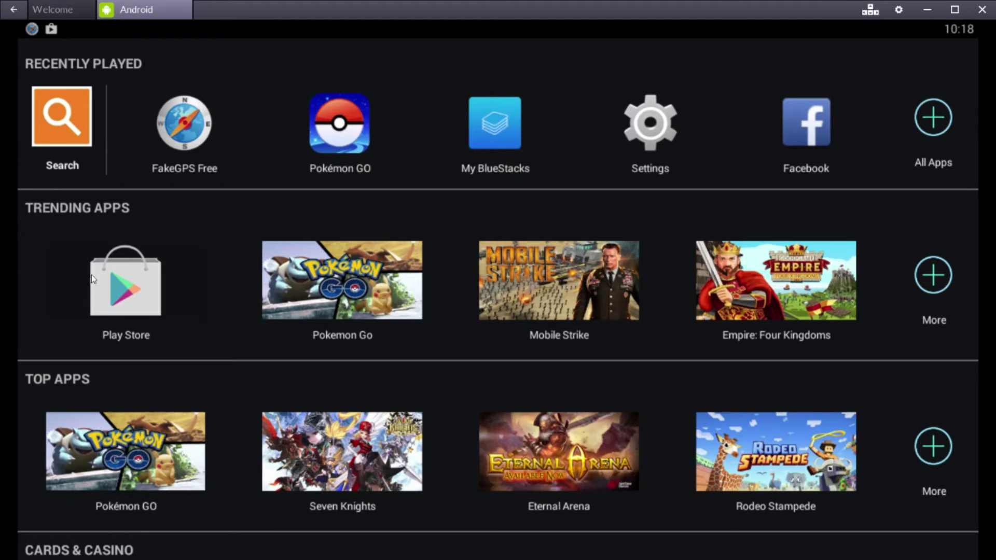
Start Pokémon GO from Recently Played and let it load to the New York map
click(338, 123)
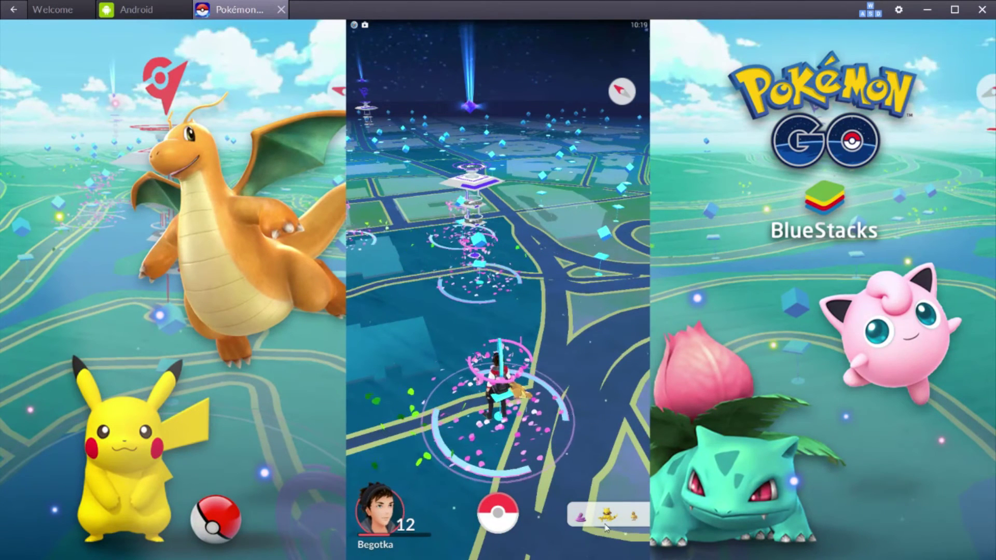
Spin the New York City Hall Placard PokéStop for two Poké Balls and a Potion
click(604, 525)
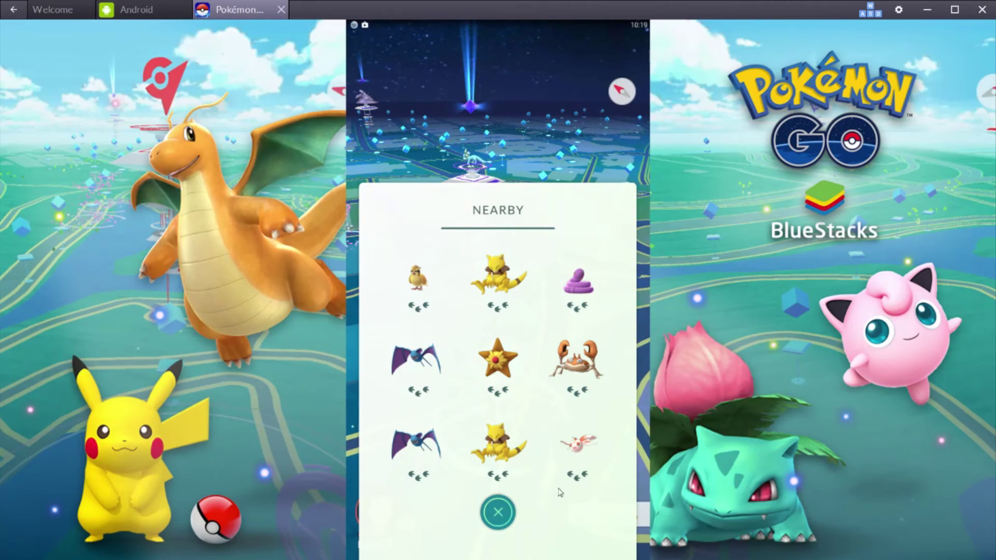
click(498, 513)
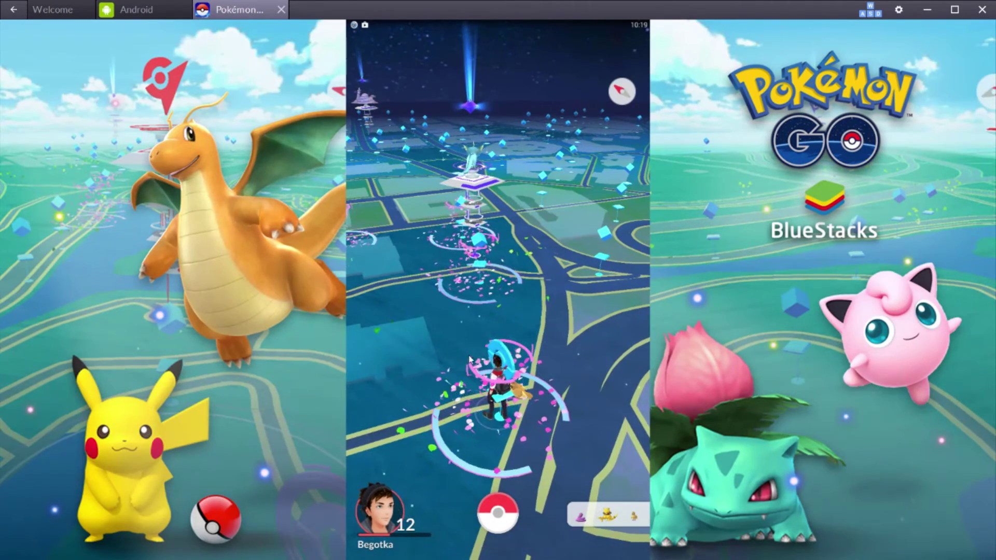
drag(470, 360, 506, 360)
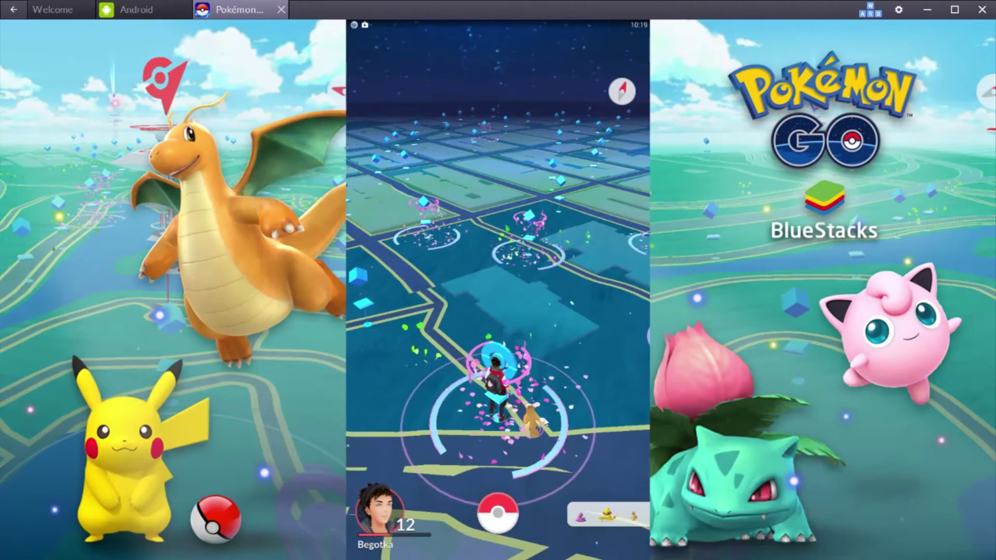
click(506, 360)
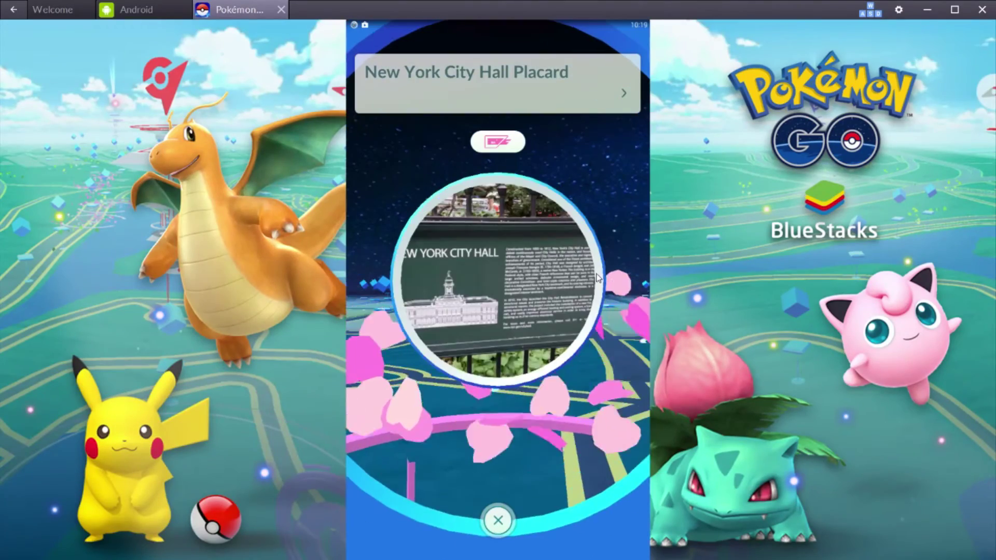
drag(597, 278, 426, 280)
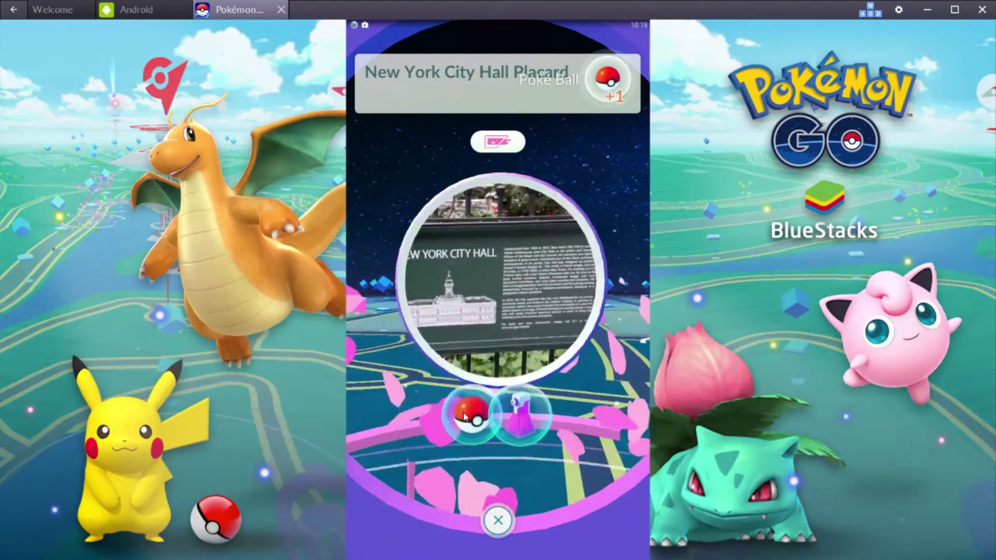
key(Escape)
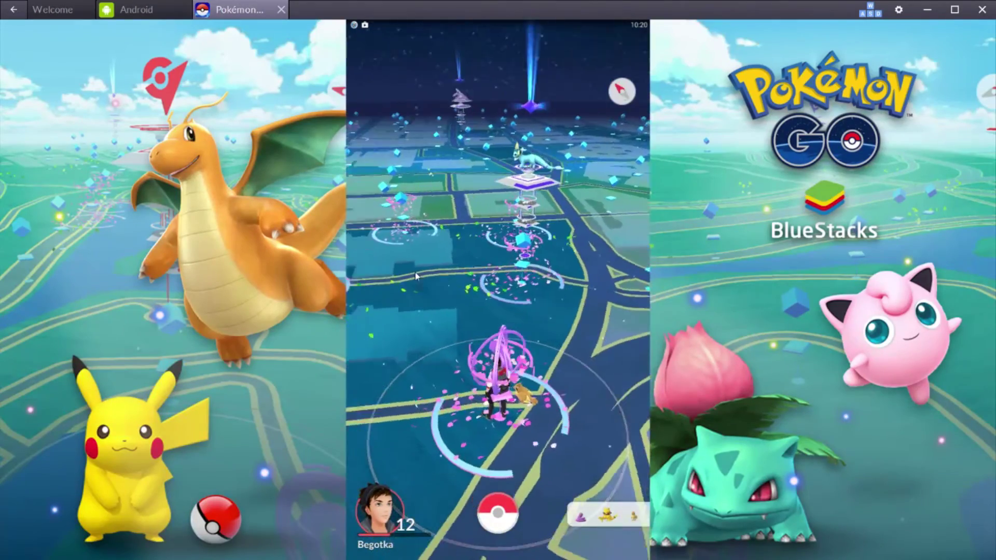
drag(416, 272, 453, 195)
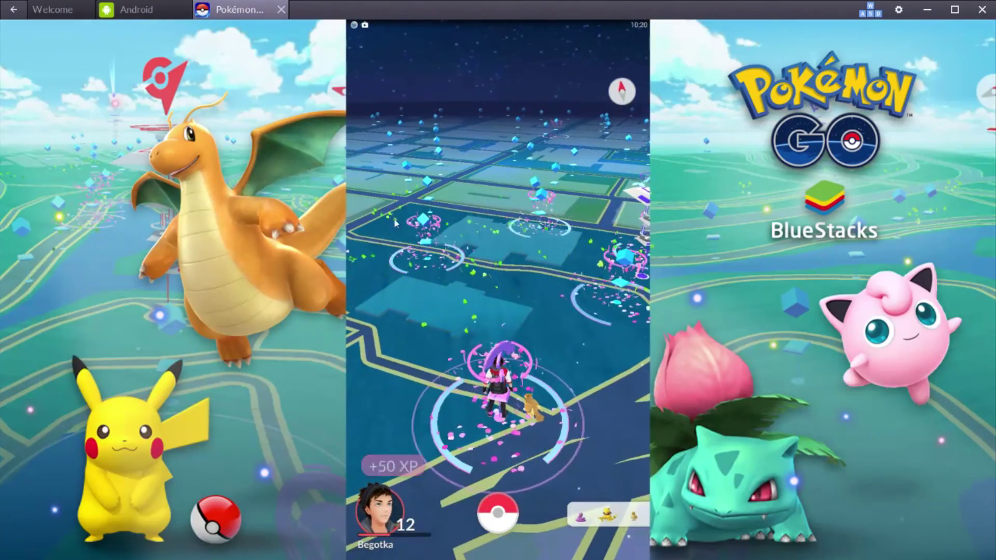
drag(397, 275, 425, 254)
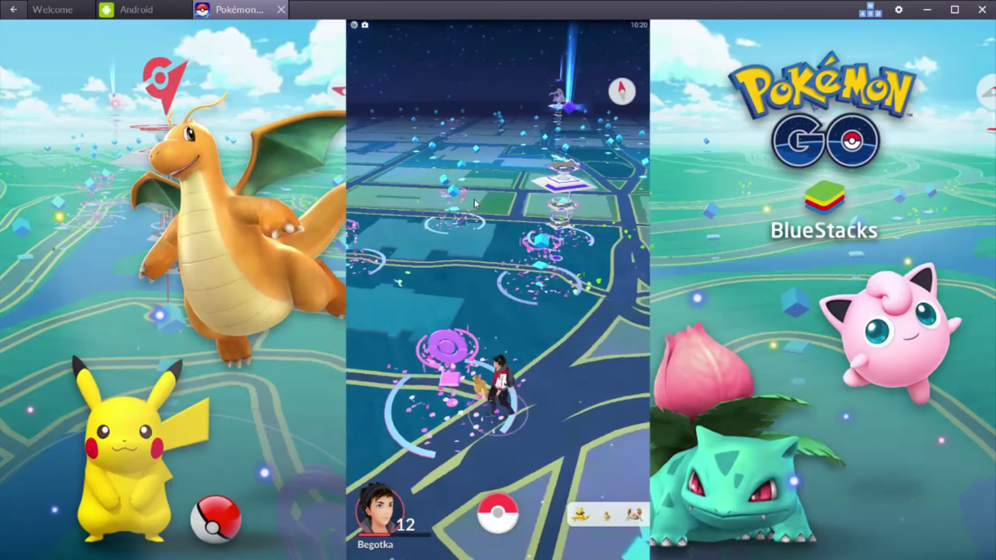
drag(475, 200, 550, 201)
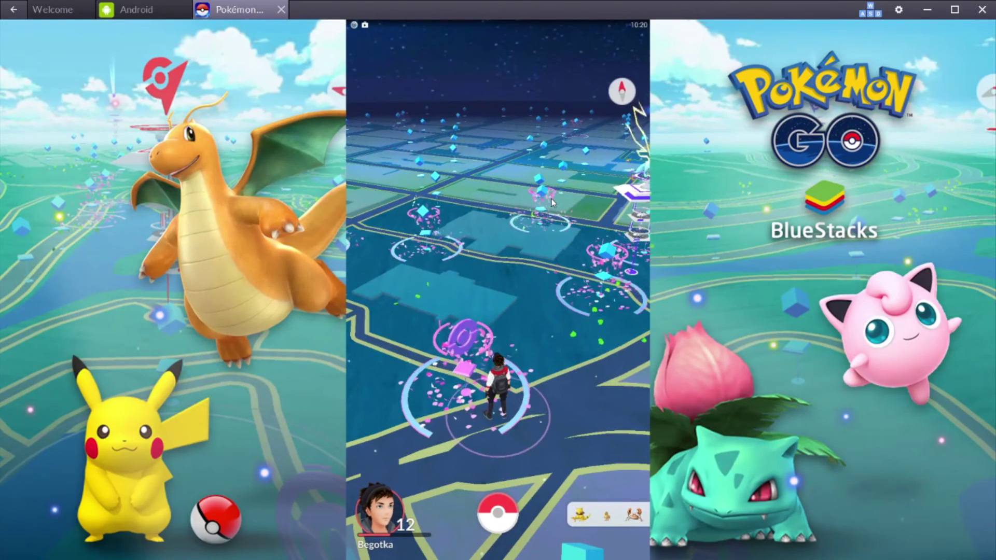
Check the New York County Courthouse PokéStop, then walk the avatar forward with W
click(552, 198)
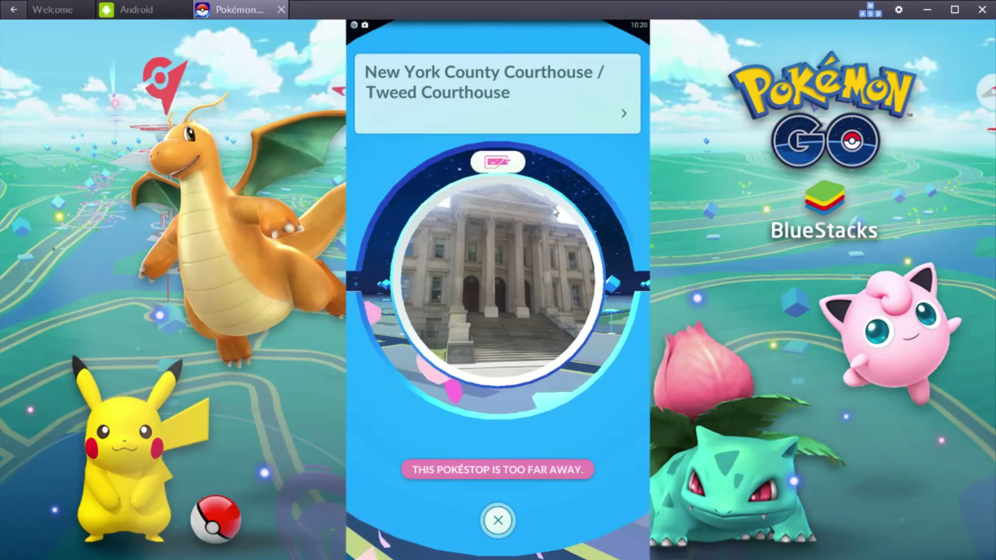
click(498, 520)
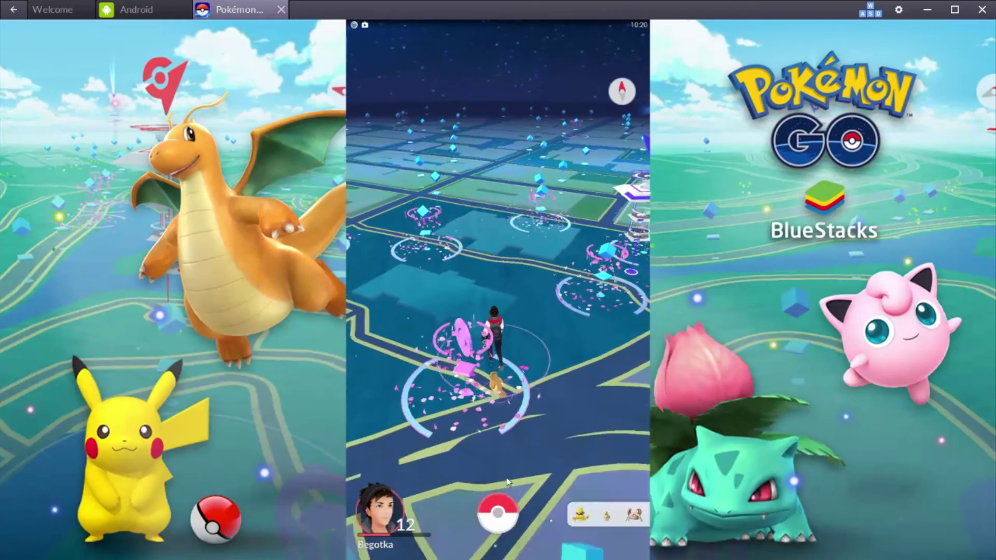
key(w)
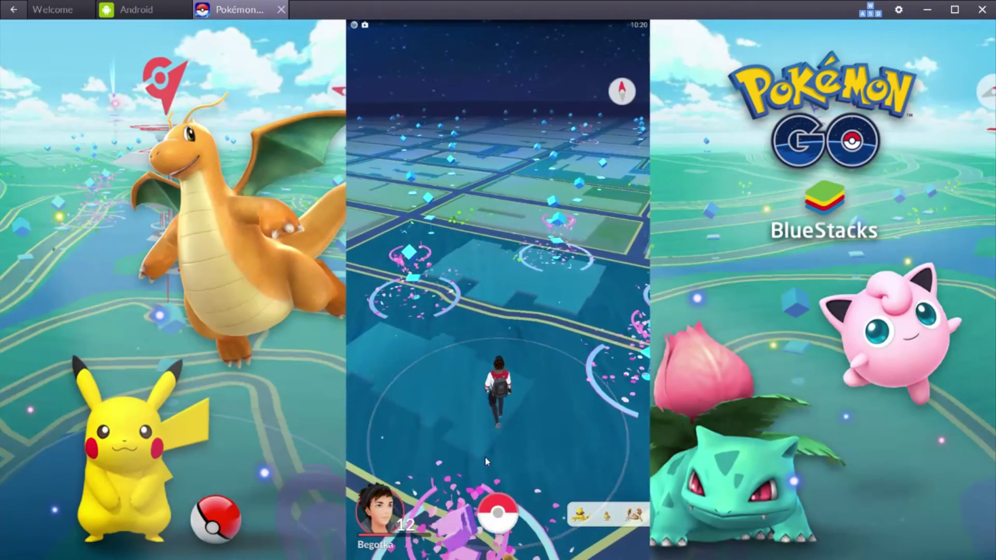
key(w)
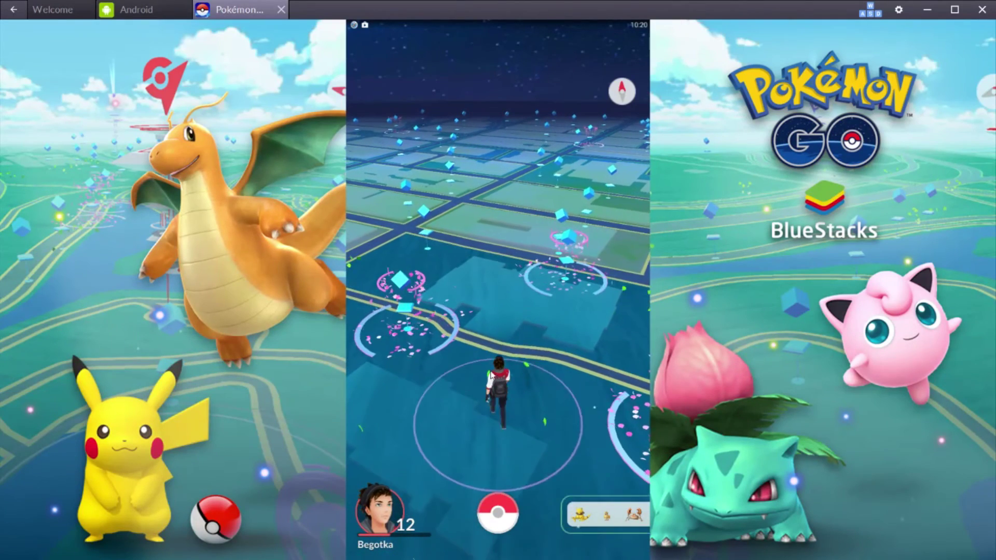
key(w)
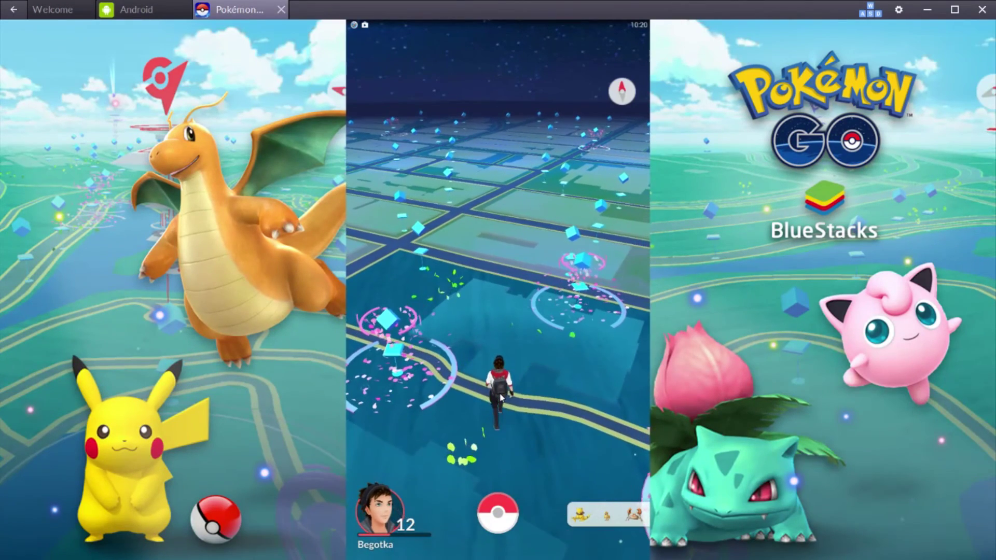
key(w)
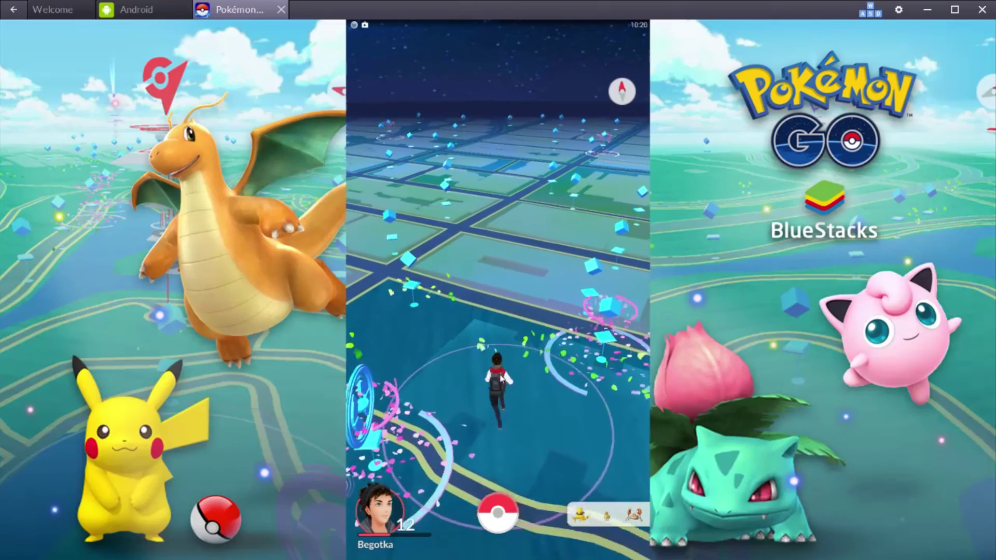
key(w)
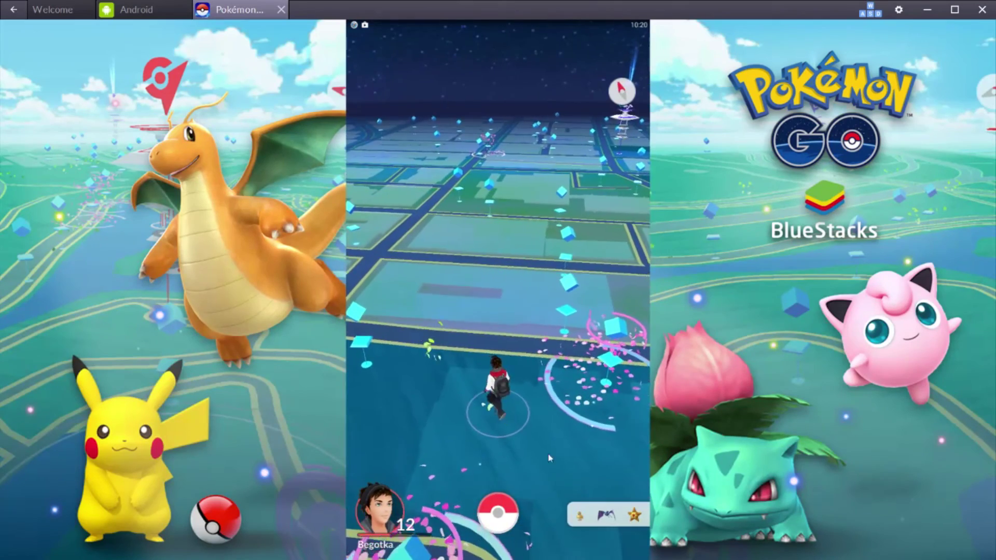
key(w)
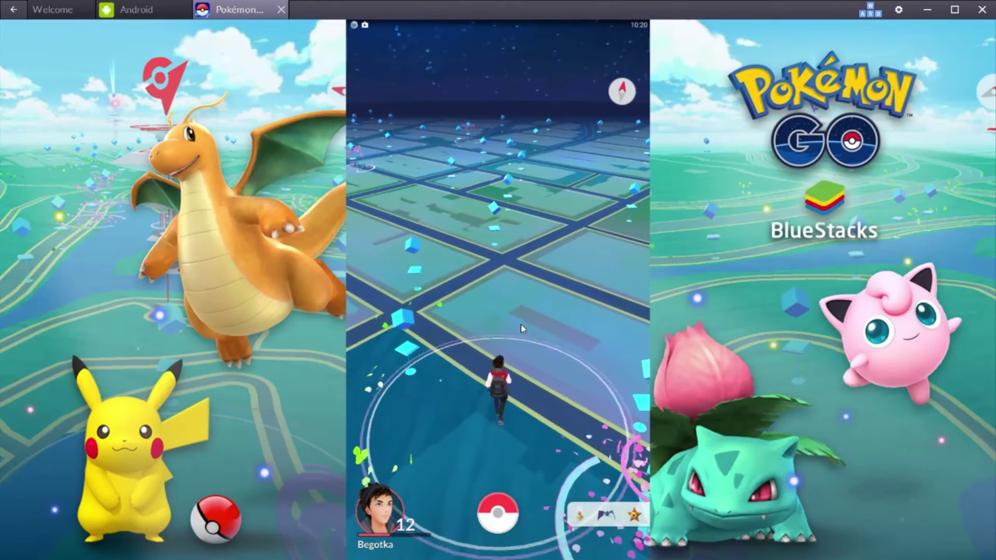
Turn the camera down the street and keep walking toward the nearby PokéStop
drag(521, 325, 446, 324)
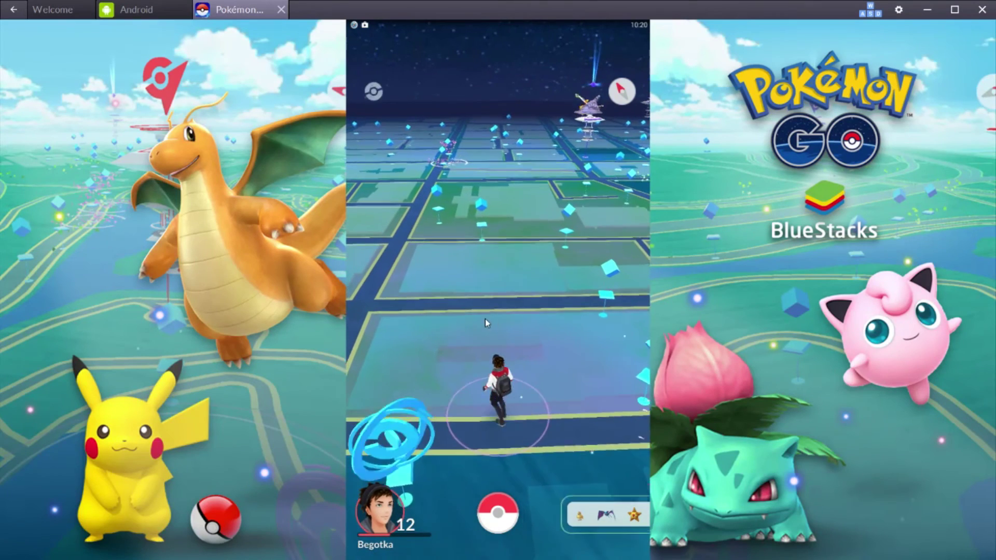
key(w)
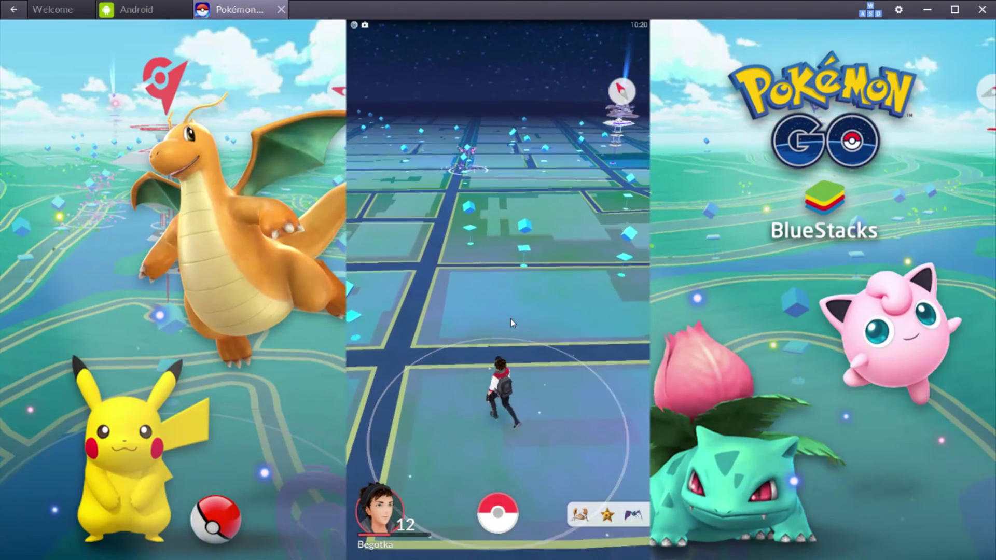
key(w)
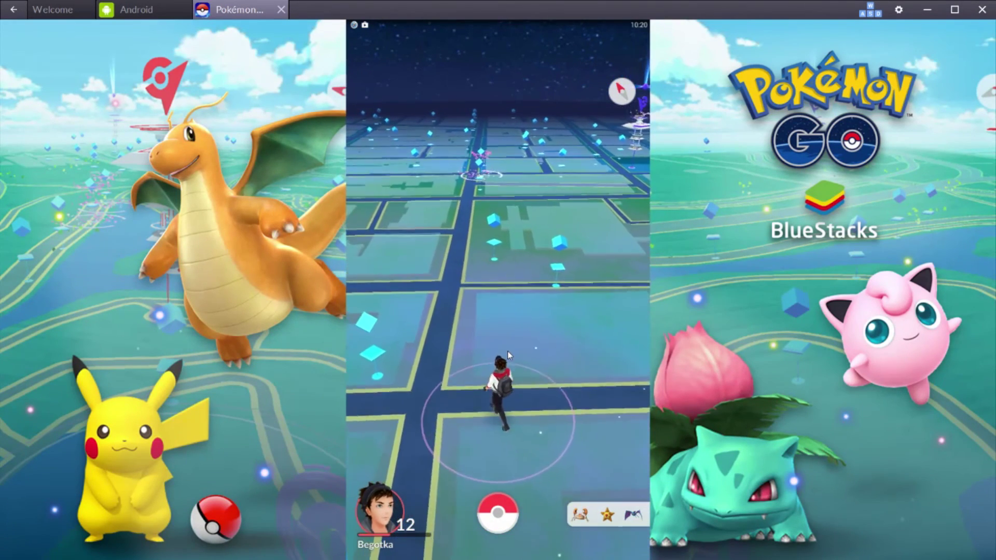
key(w)
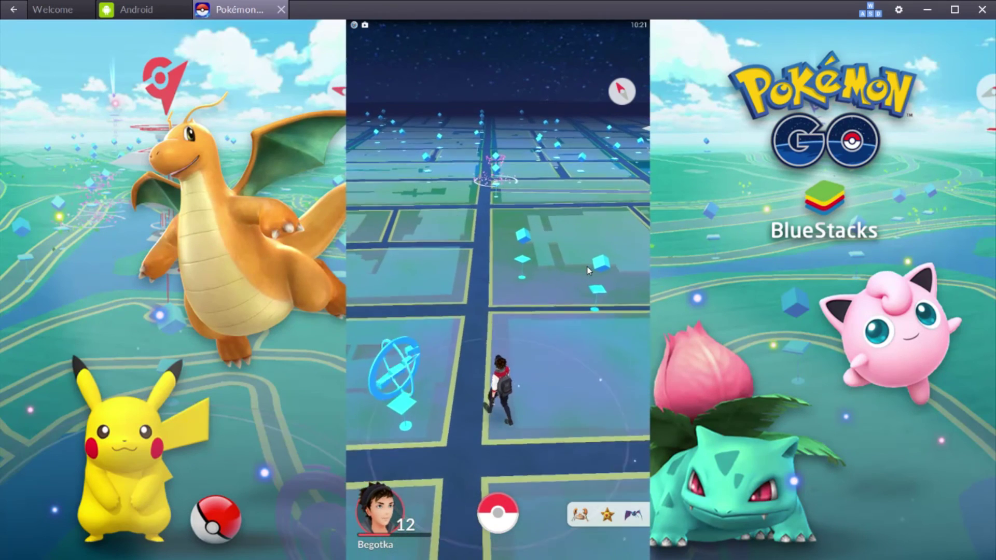
key(w)
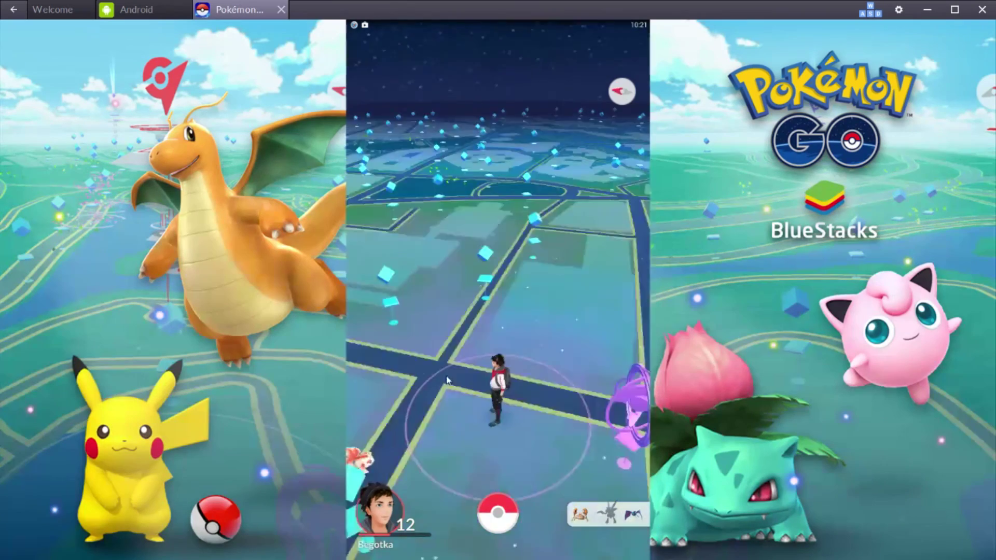
Check the Nearby Pokémon list, then rotate the map to line up the street grid
click(608, 514)
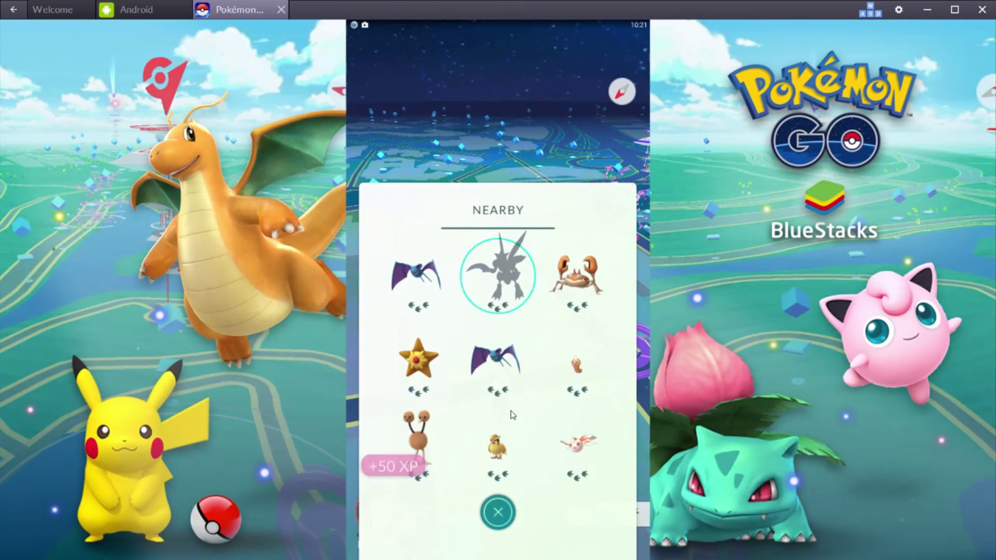
key(Escape)
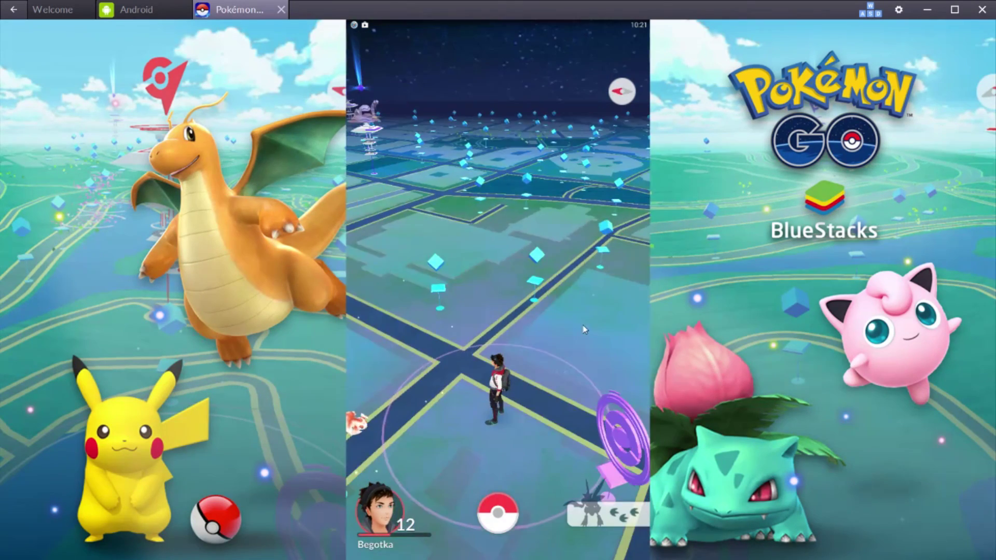
drag(583, 330, 444, 263)
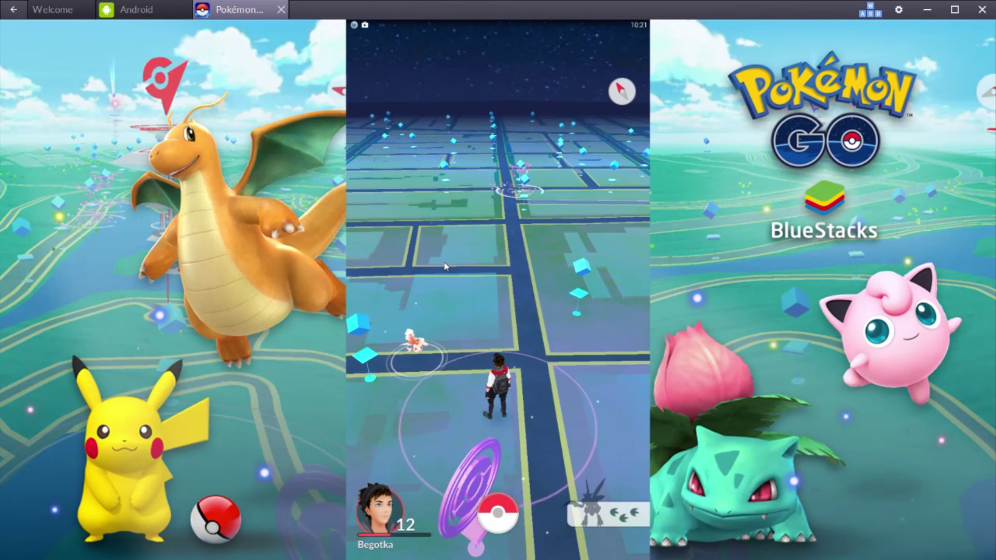